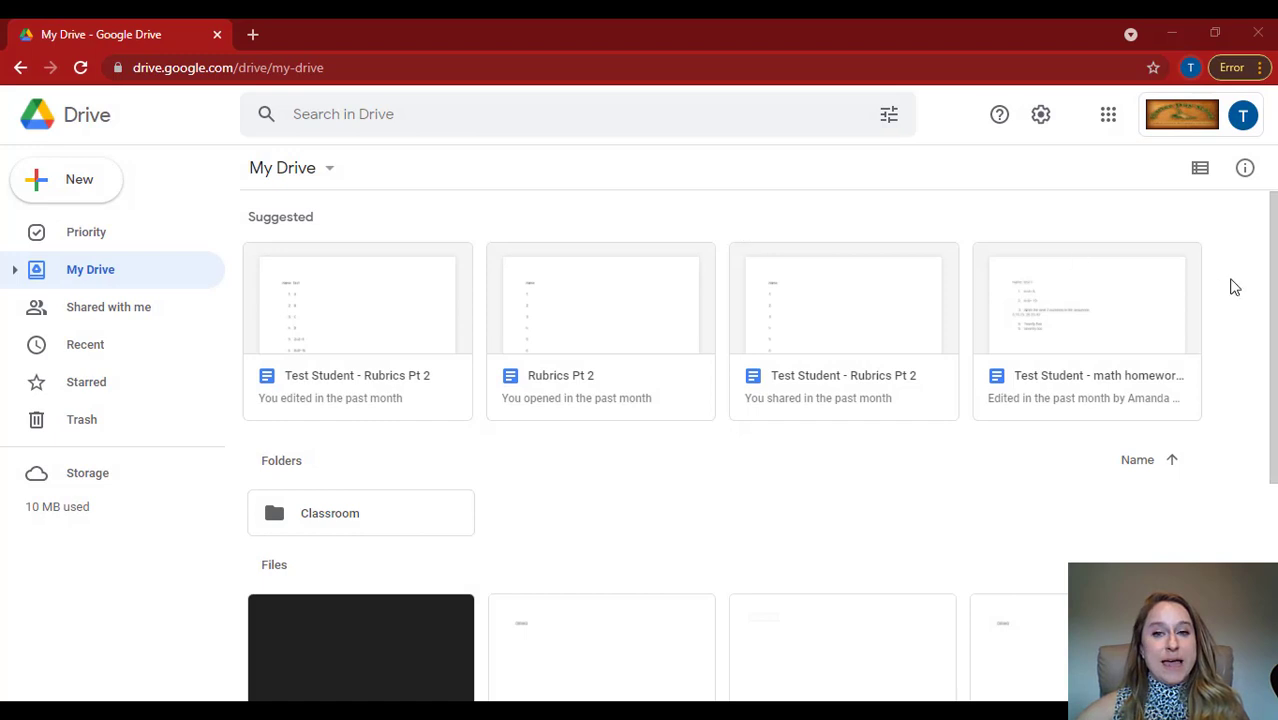
Open Google Drive from the list of Google apps.
{"action": "left_click", "coordinate": [1110, 116]}
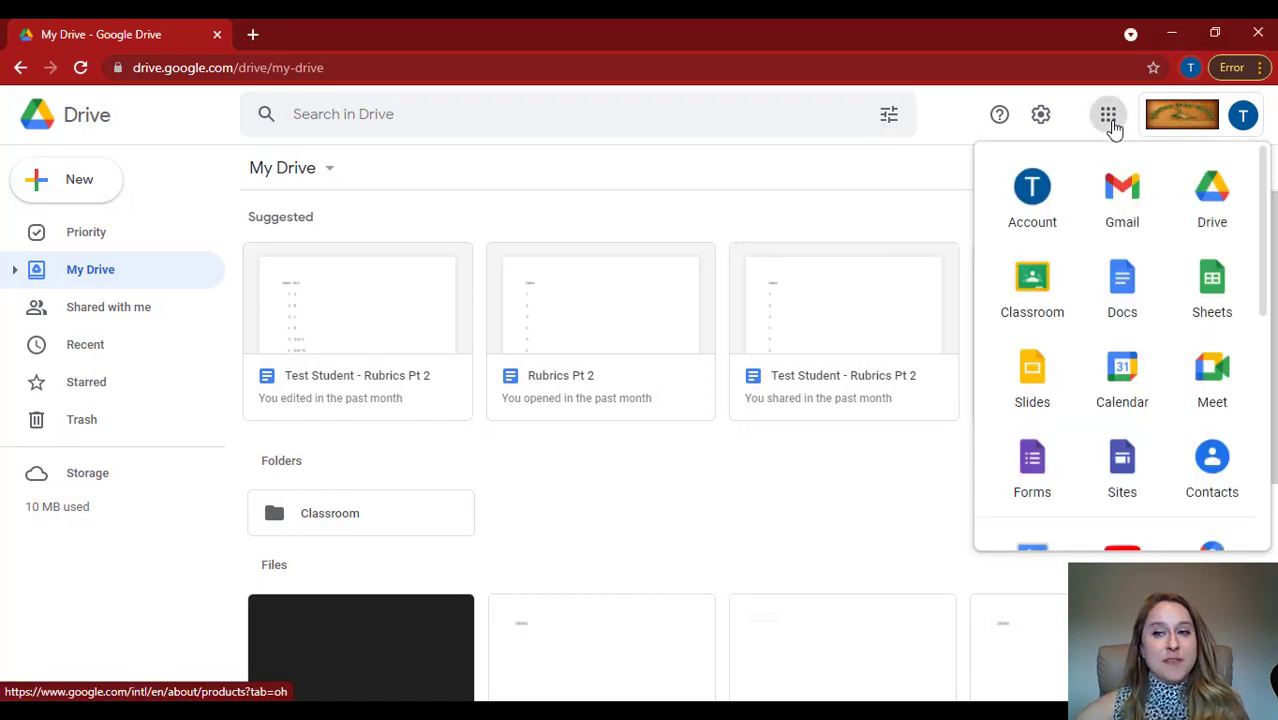
{"action": "left_click", "coordinate": [1203, 218]}
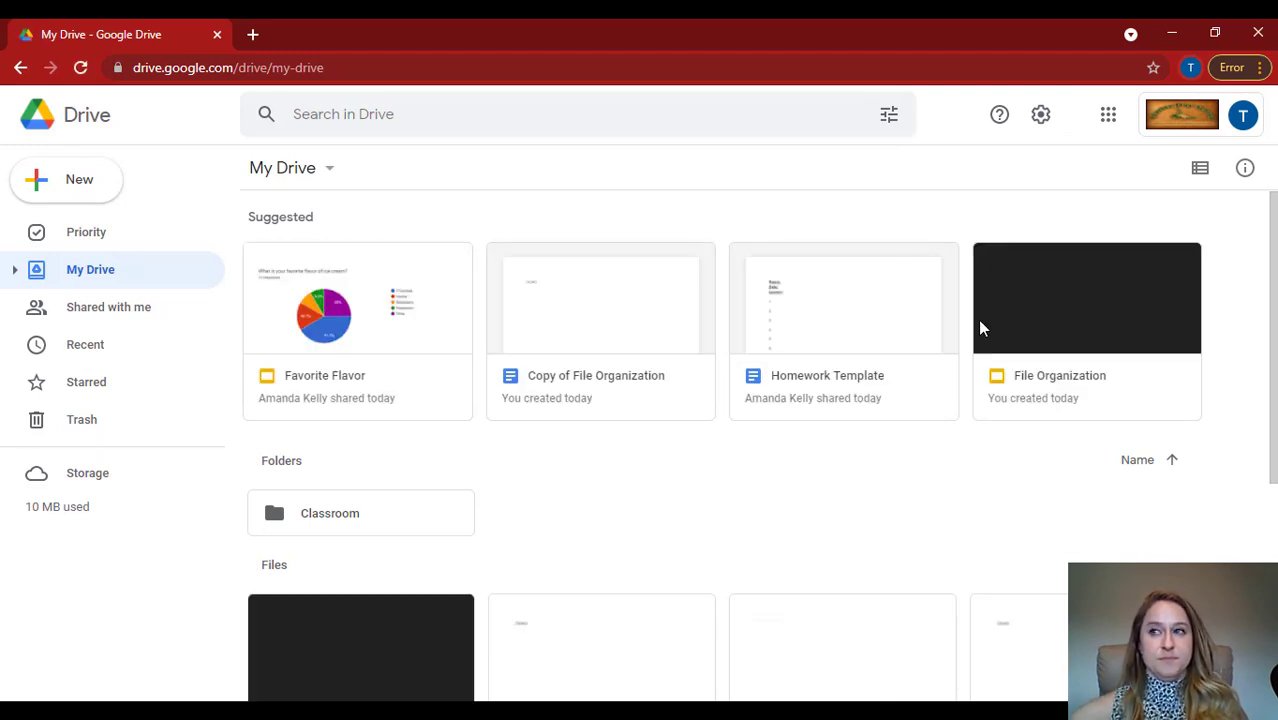
Look over the suggested files, the folders and the individual files stored in My Drive.
{"action": "scroll", "coordinate": [727, 371], "scroll_direction": "down", "scroll_amount": 3}
{"action": "scroll", "coordinate": [737, 335], "scroll_direction": "up", "scroll_amount": 3}
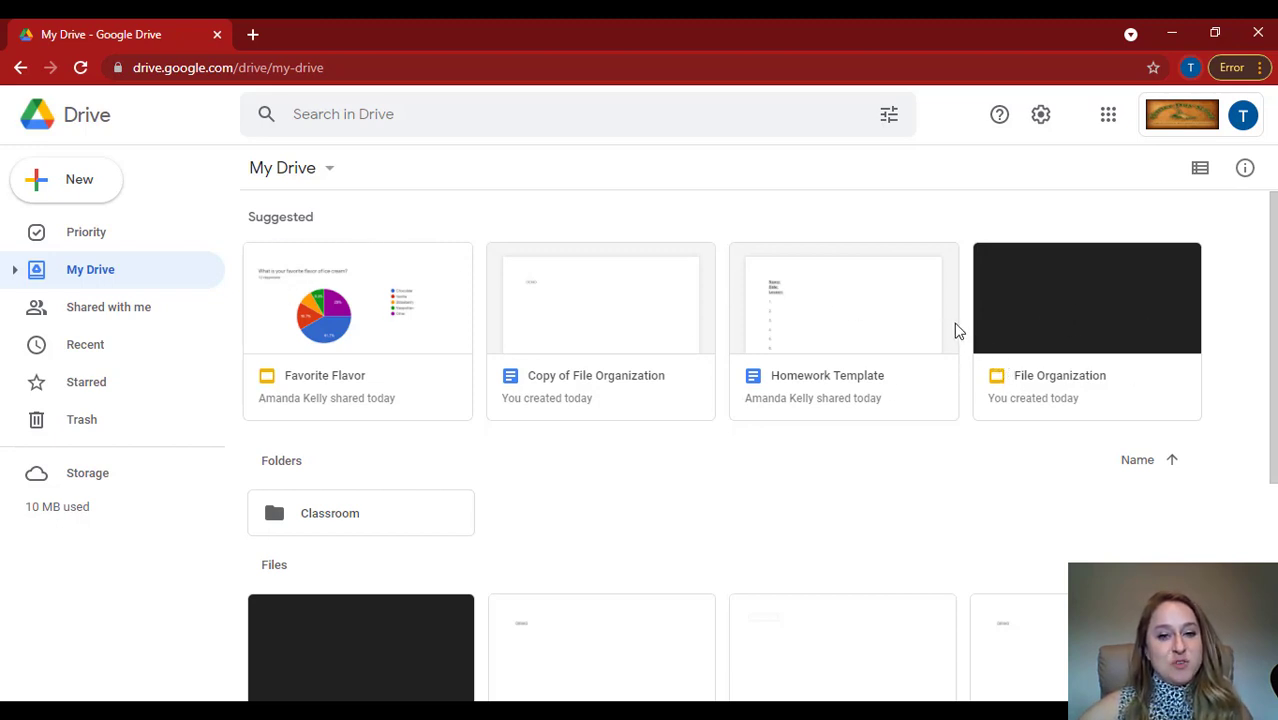
{"action": "scroll", "coordinate": [419, 417], "scroll_direction": "down", "scroll_amount": 1}
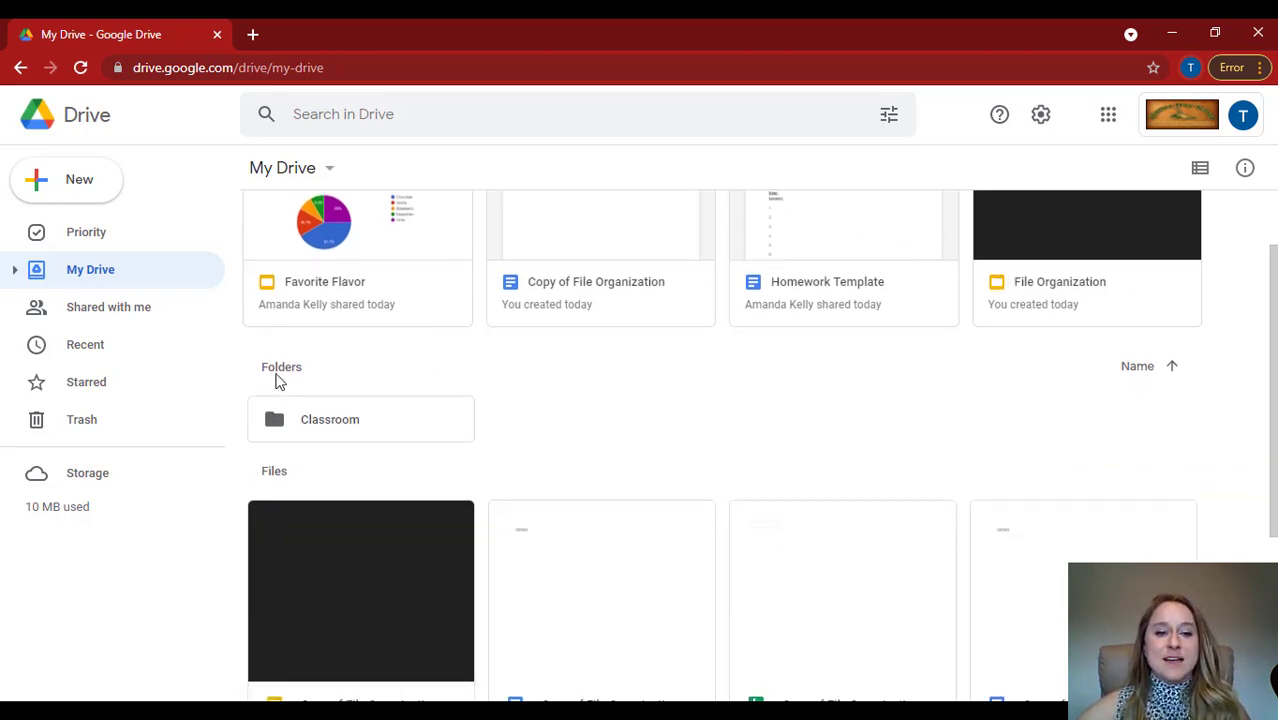
{"action": "scroll", "coordinate": [588, 422], "scroll_direction": "down", "scroll_amount": 1}
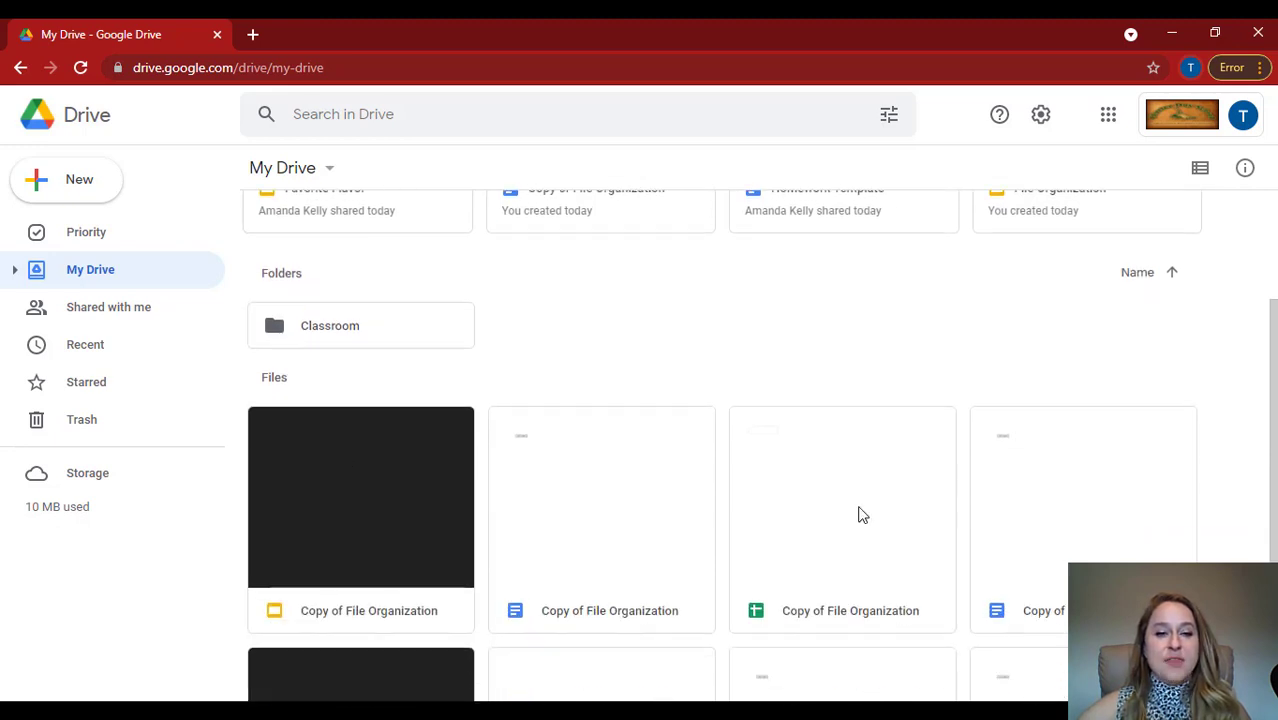
{"action": "scroll", "coordinate": [845, 504], "scroll_direction": "down", "scroll_amount": 2}
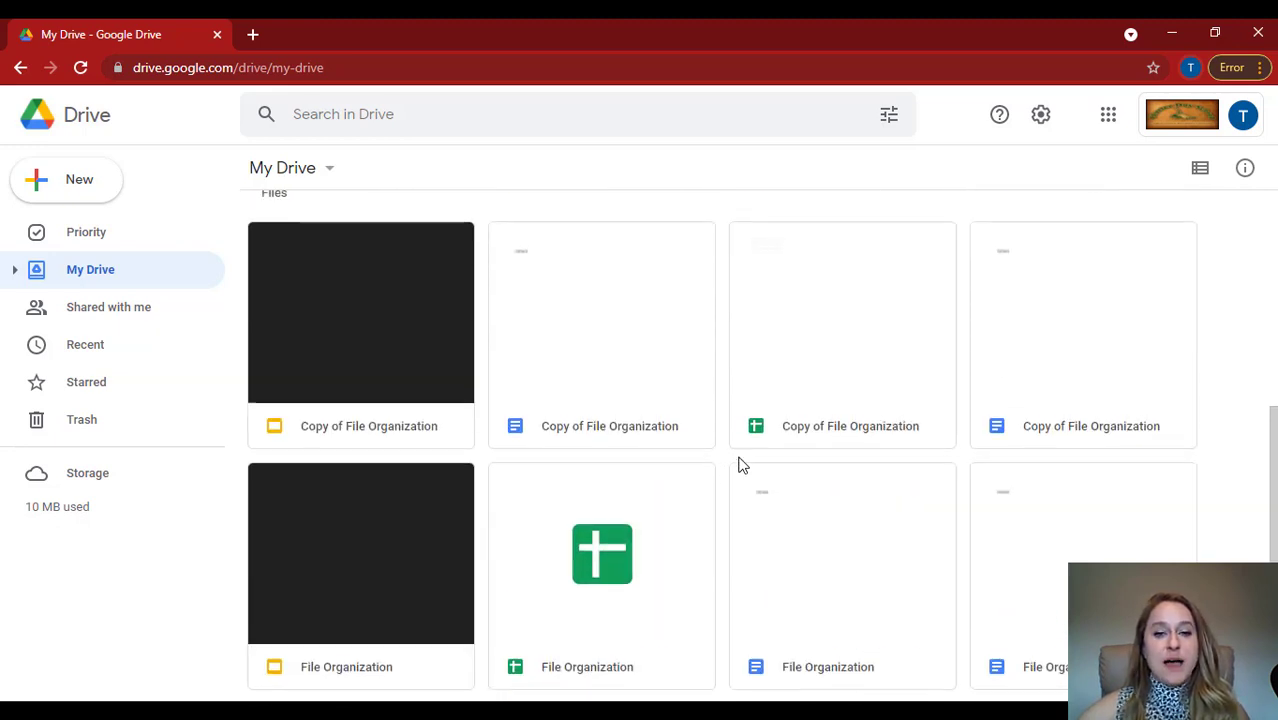
{"action": "scroll", "coordinate": [737, 460], "scroll_direction": "up", "scroll_amount": 1}
{"action": "scroll", "coordinate": [737, 462], "scroll_direction": "down", "scroll_amount": 1}
{"action": "scroll", "coordinate": [730, 458], "scroll_direction": "up", "scroll_amount": 4}
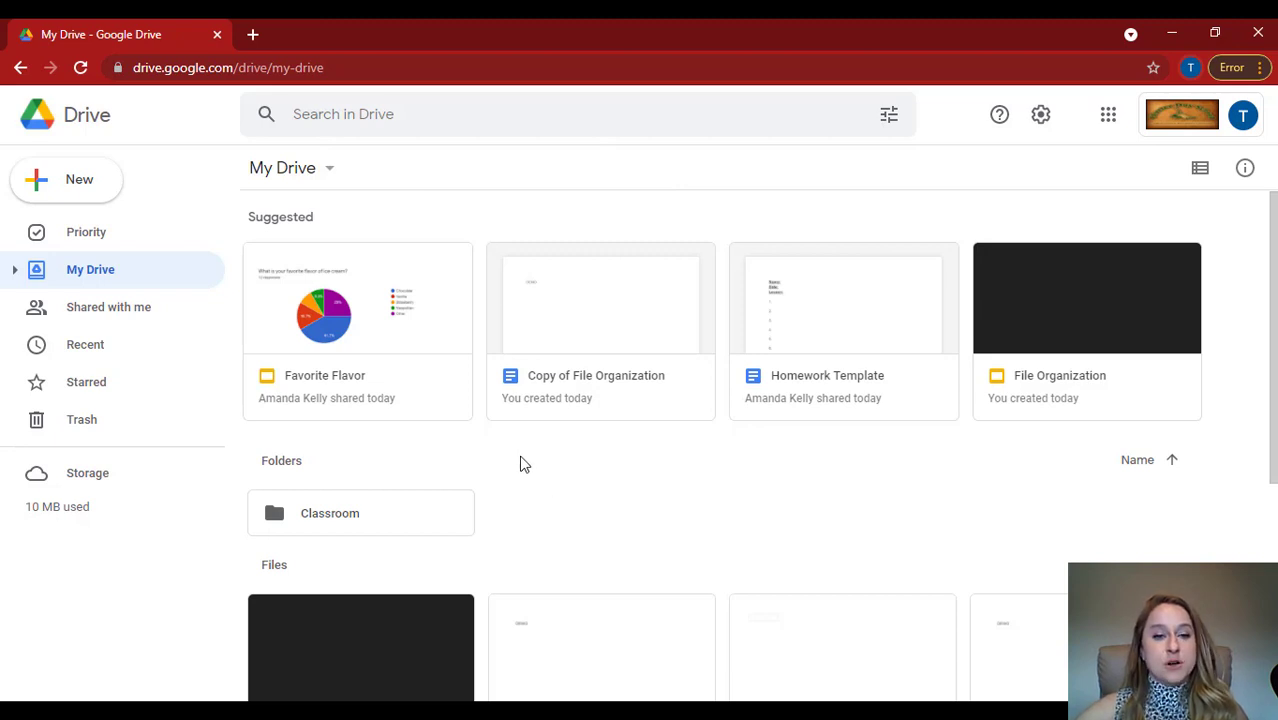
Create two new folders in My Drive, named Math and Reading.
{"action": "left_click", "coordinate": [86, 189]}
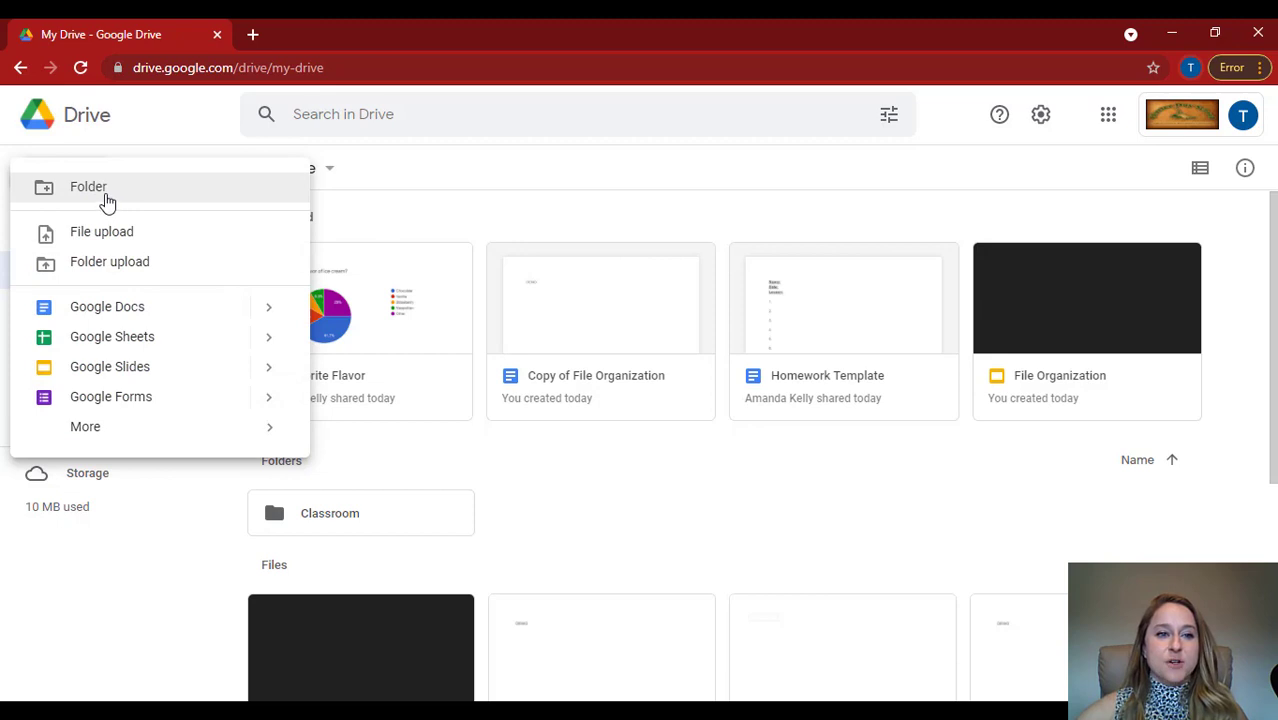
{"action": "left_click", "coordinate": [88, 188]}
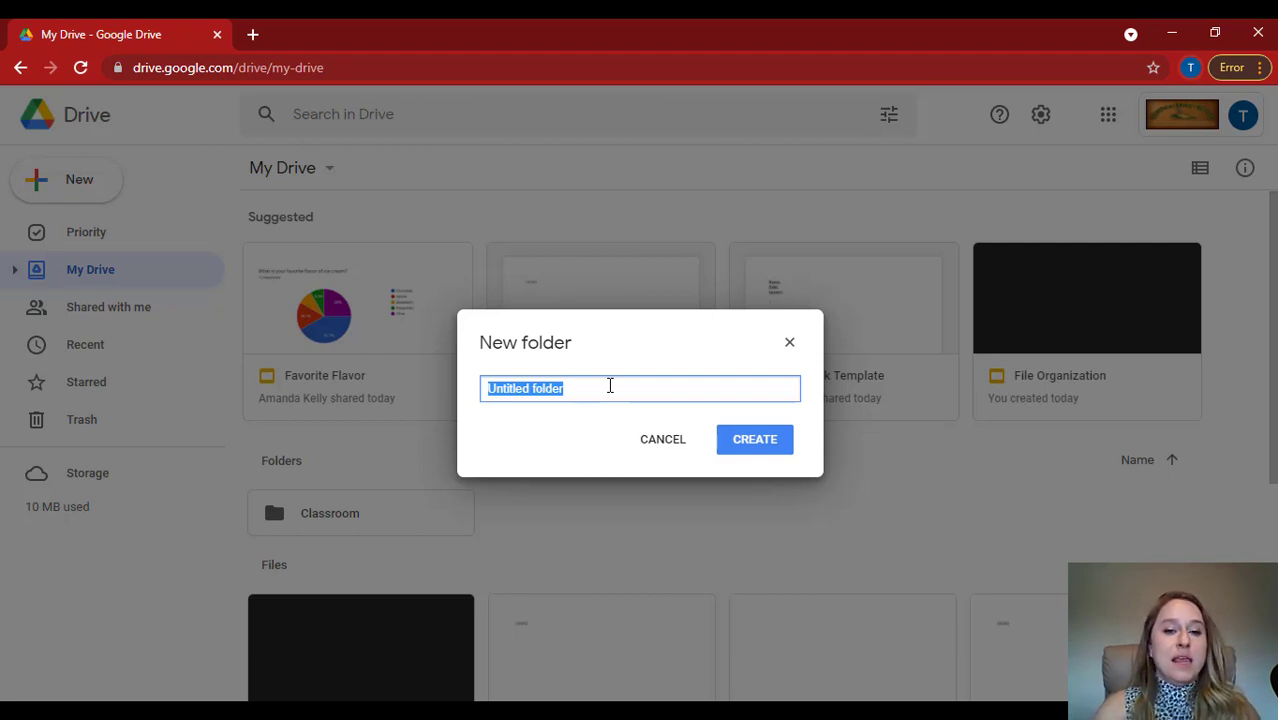
{"action": "type", "text": "Math"}
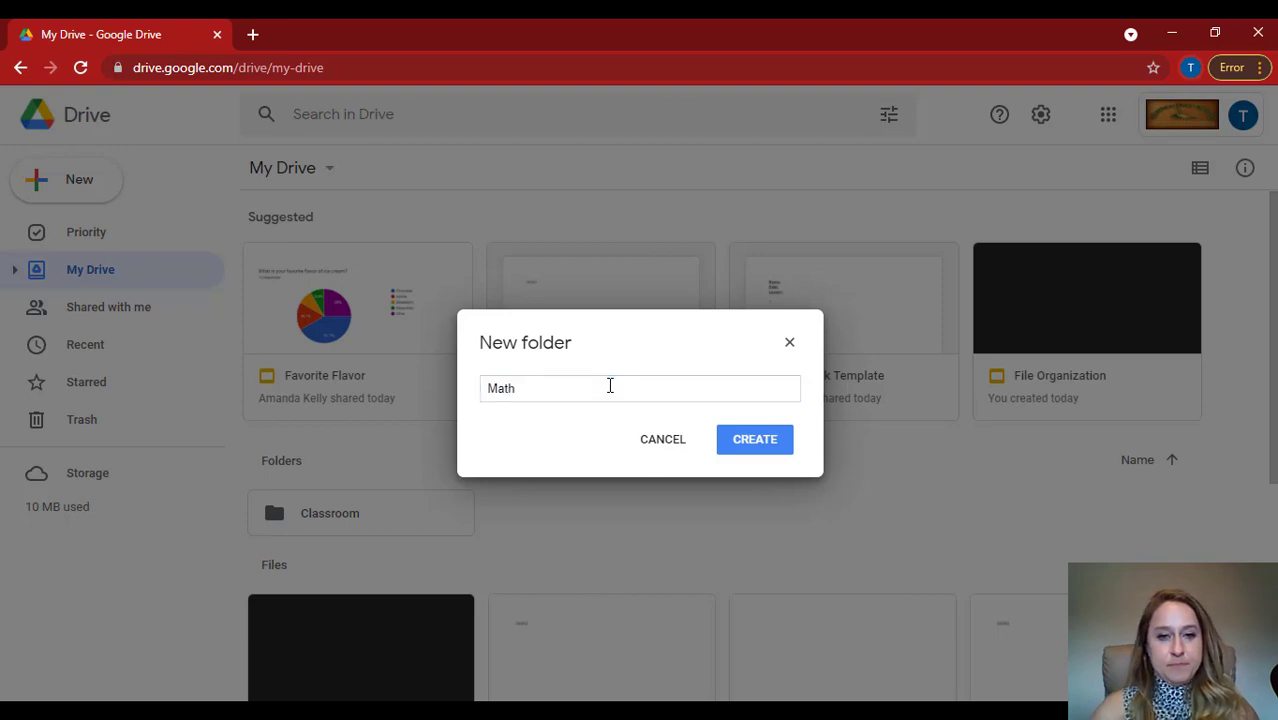
{"action": "key", "text": "Return"}
{"action": "left_click", "coordinate": [63, 181]}
{"action": "left_click", "coordinate": [112, 190]}
{"action": "type", "text": "Reading"}
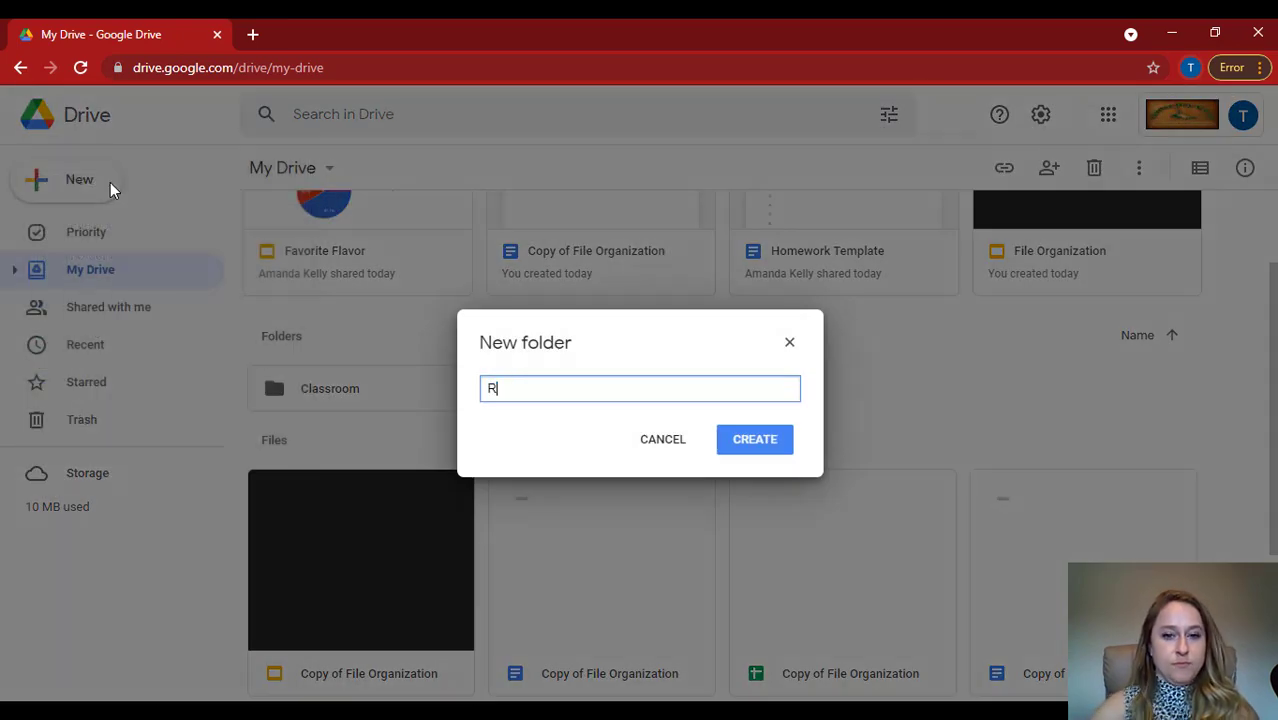
{"action": "key", "text": "Return"}
Create two more folders in My Drive, named Spelling and Science.
{"action": "left_click", "coordinate": [66, 182]}
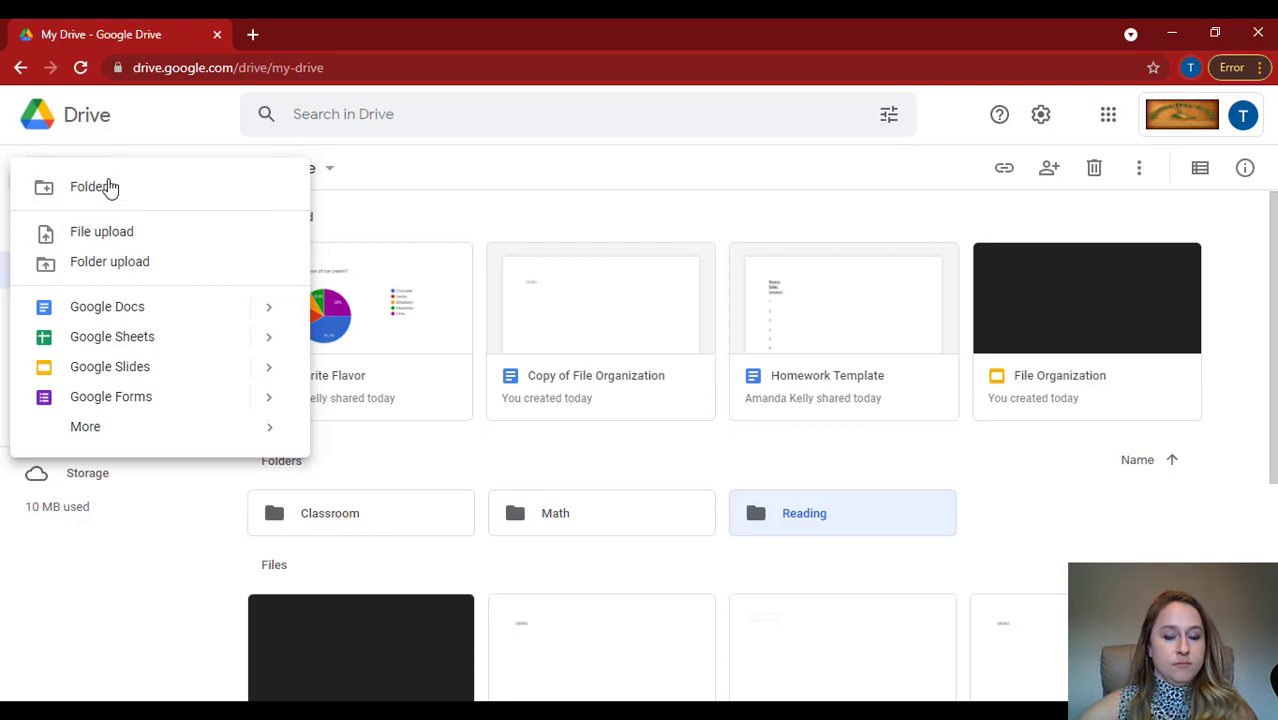
{"action": "left_click", "coordinate": [105, 187]}
{"action": "type", "text": "Spelling"}
{"action": "key", "text": "Return"}
{"action": "left_click", "coordinate": [76, 179]}
{"action": "left_click", "coordinate": [83, 203]}
{"action": "type", "text": "Science"}
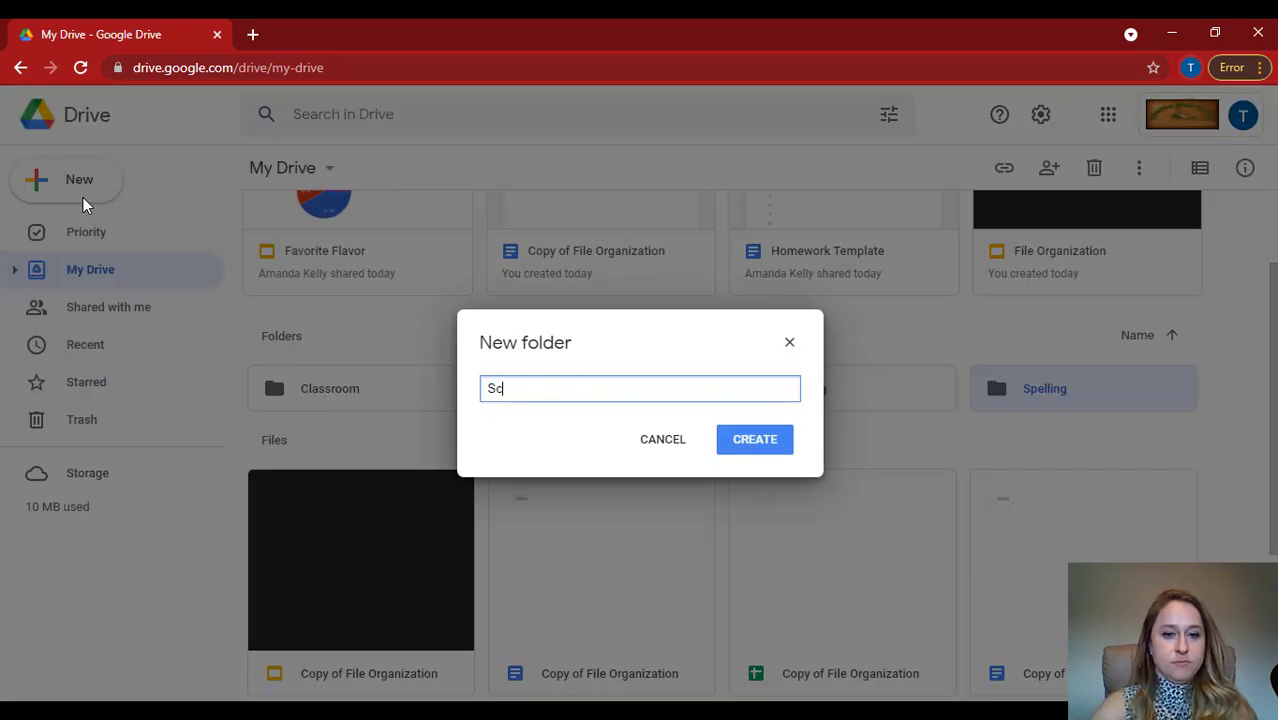
{"action": "key", "text": "Return"}
Create a new folder named History in My Drive.
{"action": "left_click", "coordinate": [80, 185]}
{"action": "left_click", "coordinate": [86, 196]}
{"action": "type", "text": "History"}
{"action": "key", "text": "Return"}
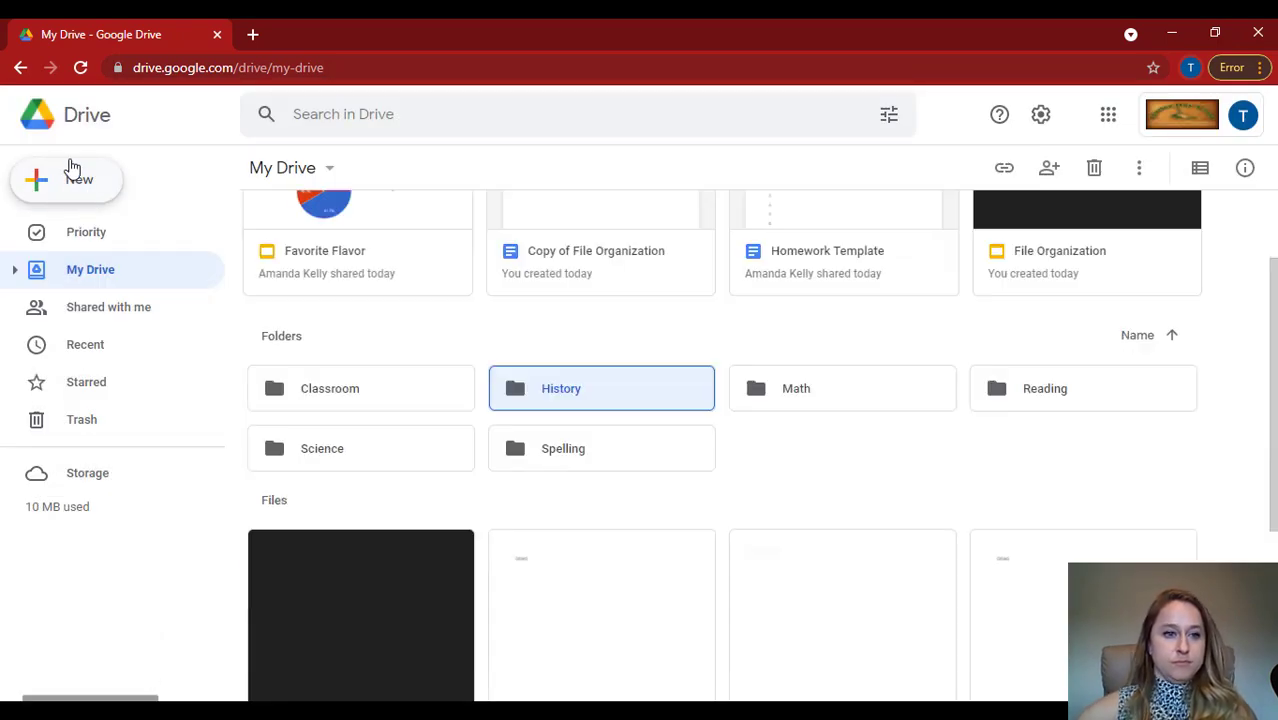
{"action": "left_click", "coordinate": [70, 176]}
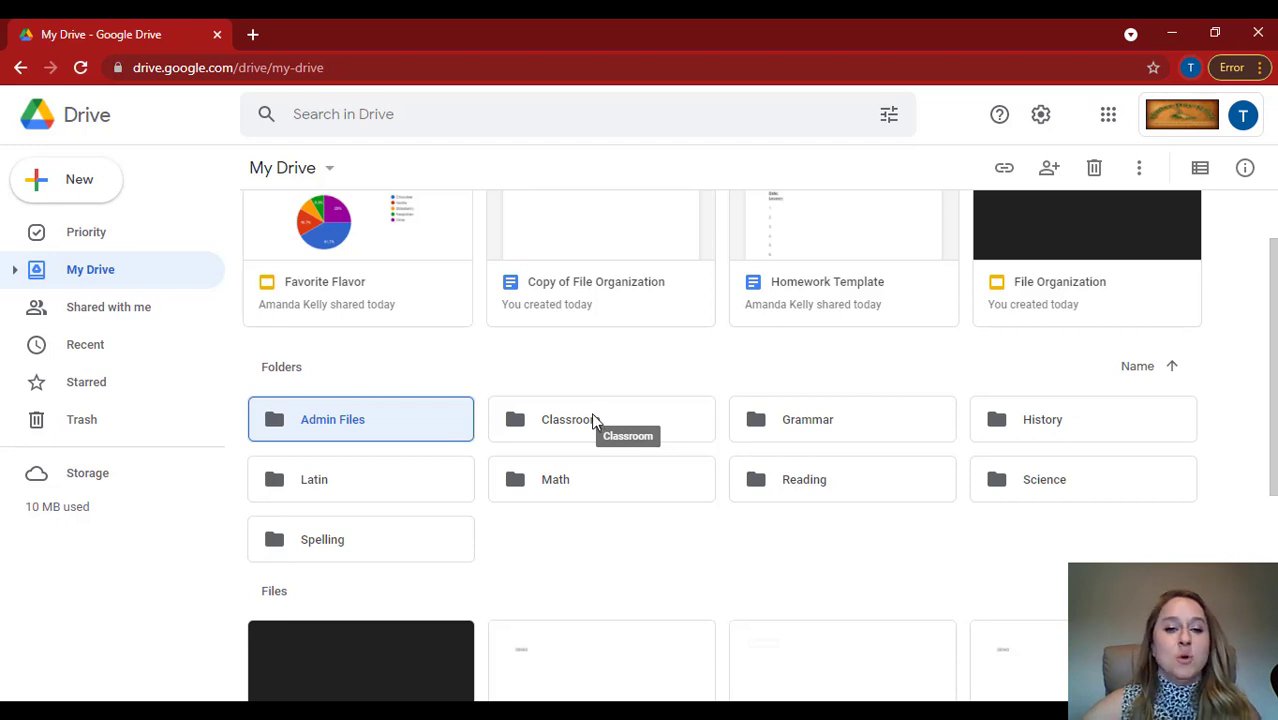
Rename the Latin folder as "1 Latin" so that it sorts first among the folders.
{"action": "left_click", "coordinate": [522, 391]}
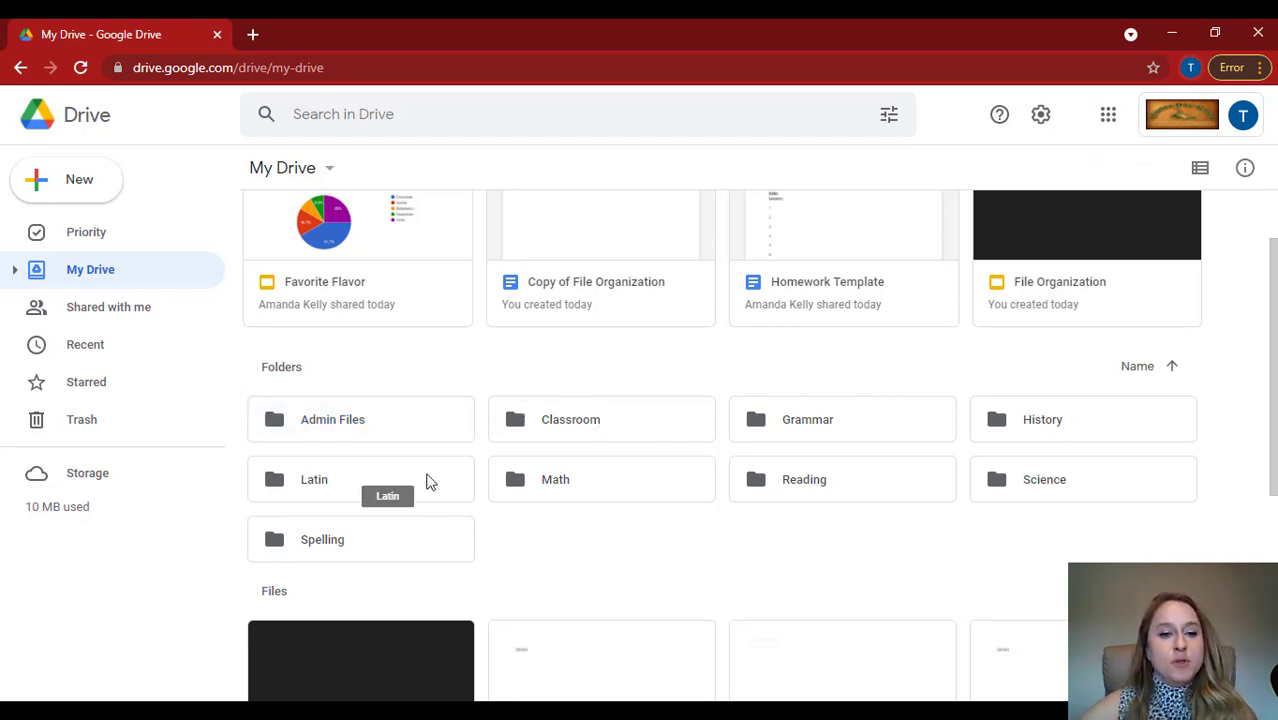
{"action": "left_click", "coordinate": [313, 477]}
{"action": "right_click", "coordinate": [311, 474]}
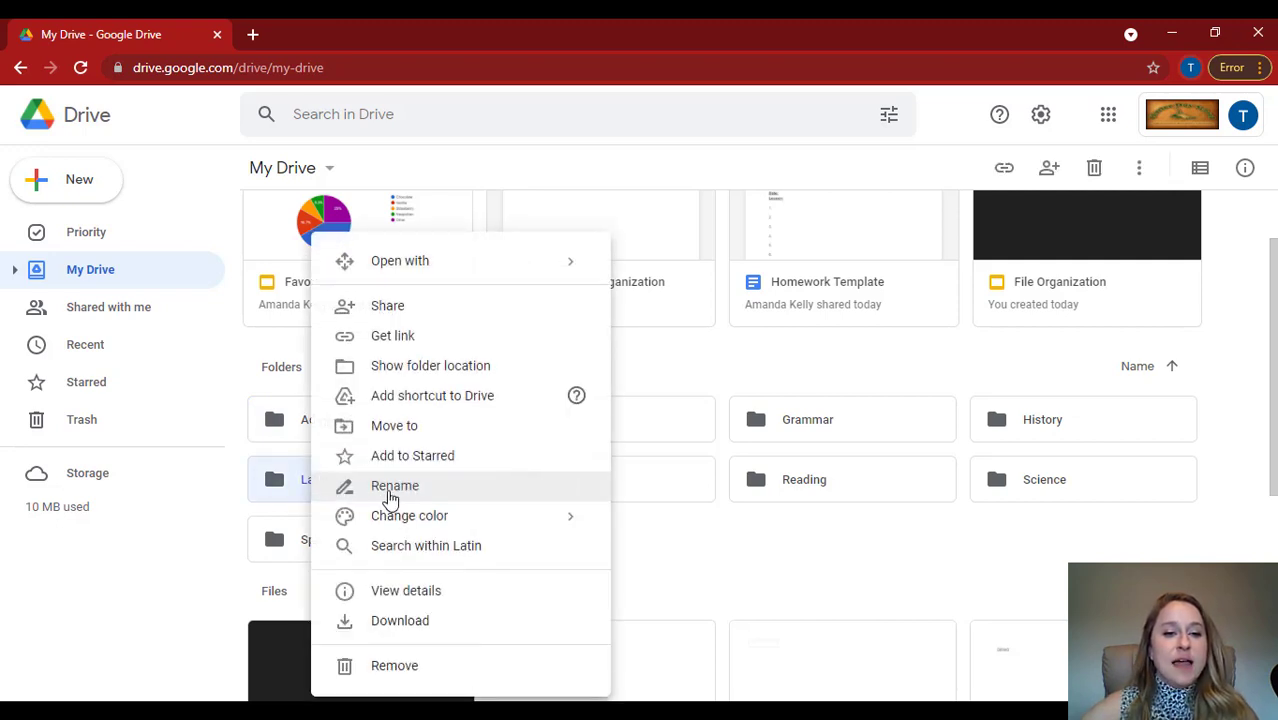
{"action": "left_click", "coordinate": [390, 486]}
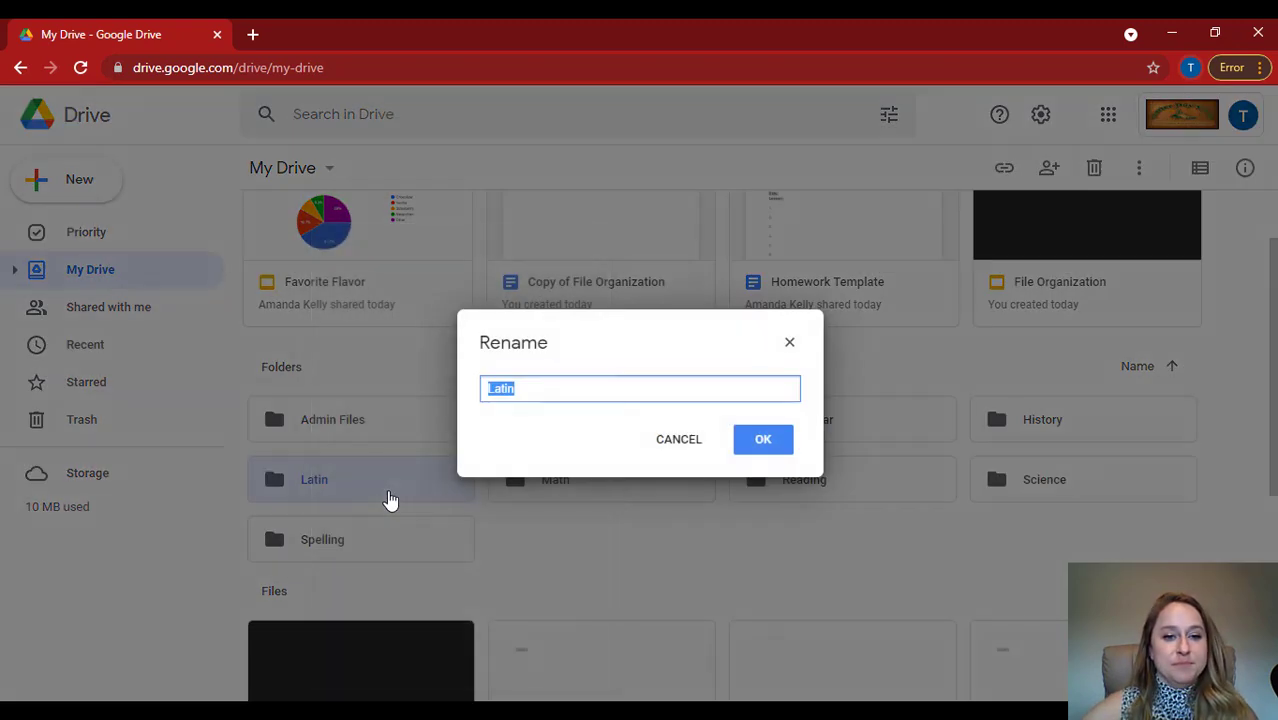
{"action": "left_click", "coordinate": [488, 388]}
{"action": "type", "text": "1"}
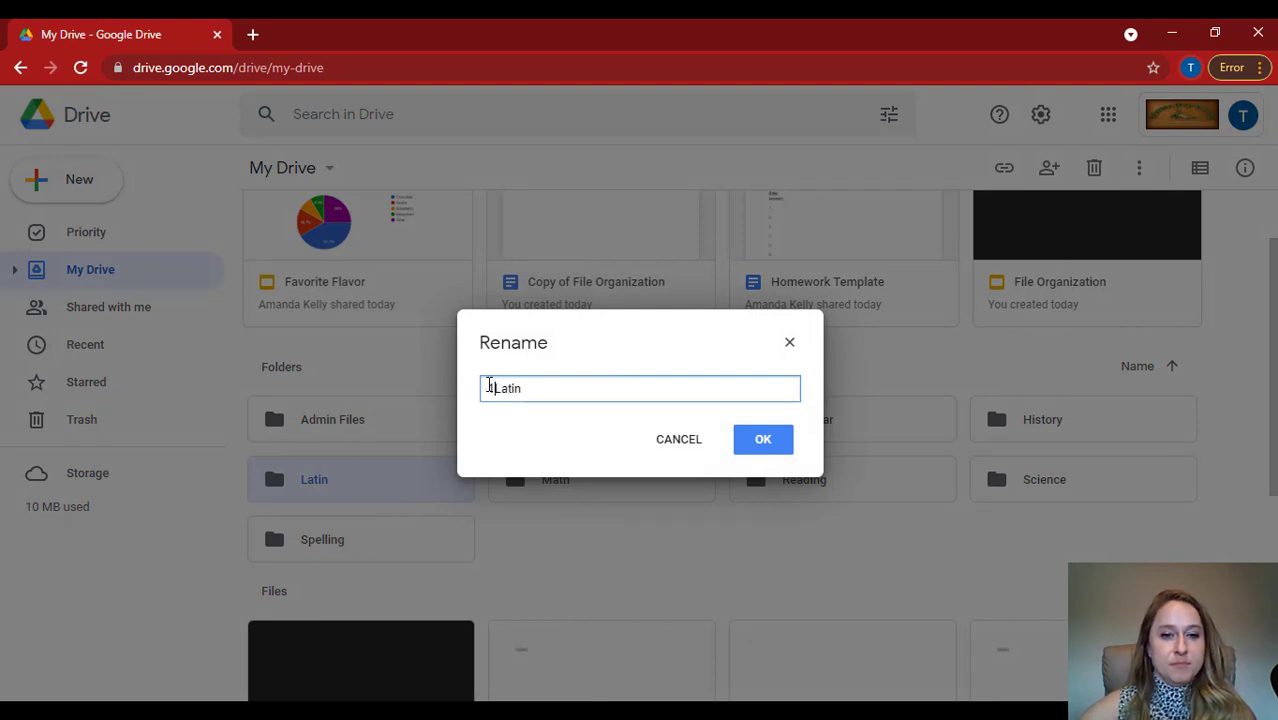
{"action": "left_click", "coordinate": [771, 453]}
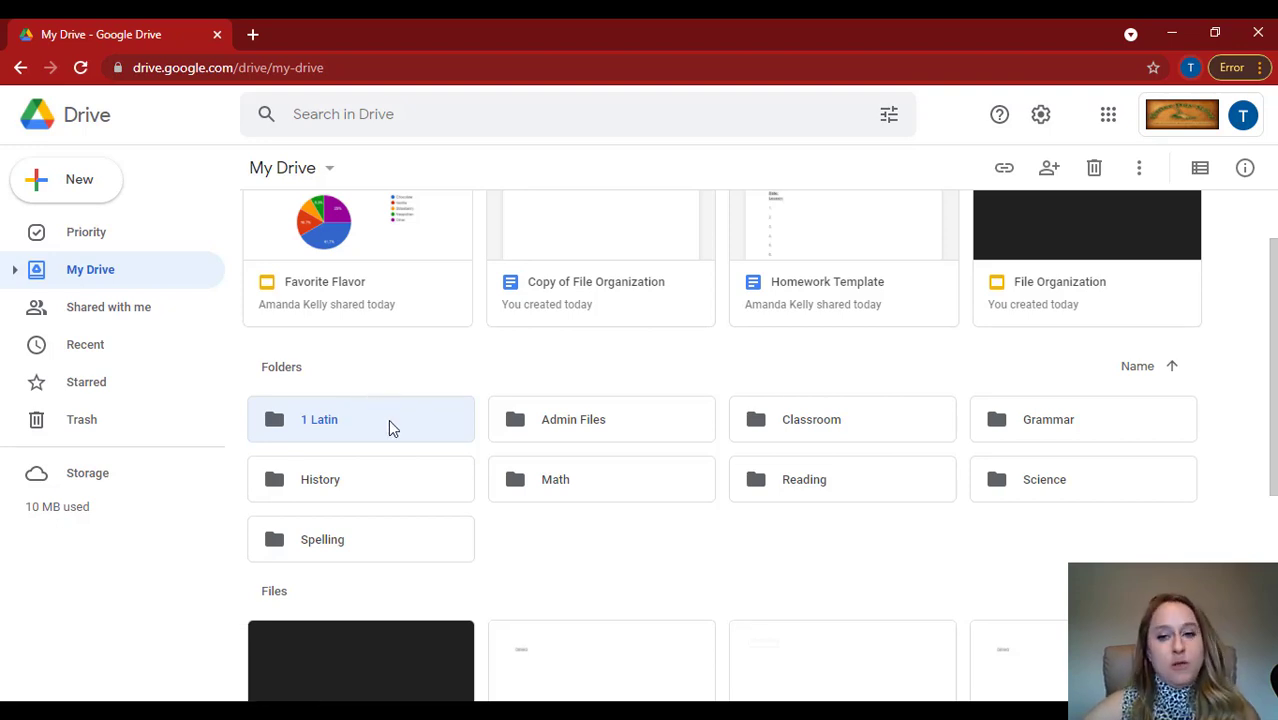
Rename the Reading folder as "2 Reading".
{"action": "left_click", "coordinate": [390, 376]}
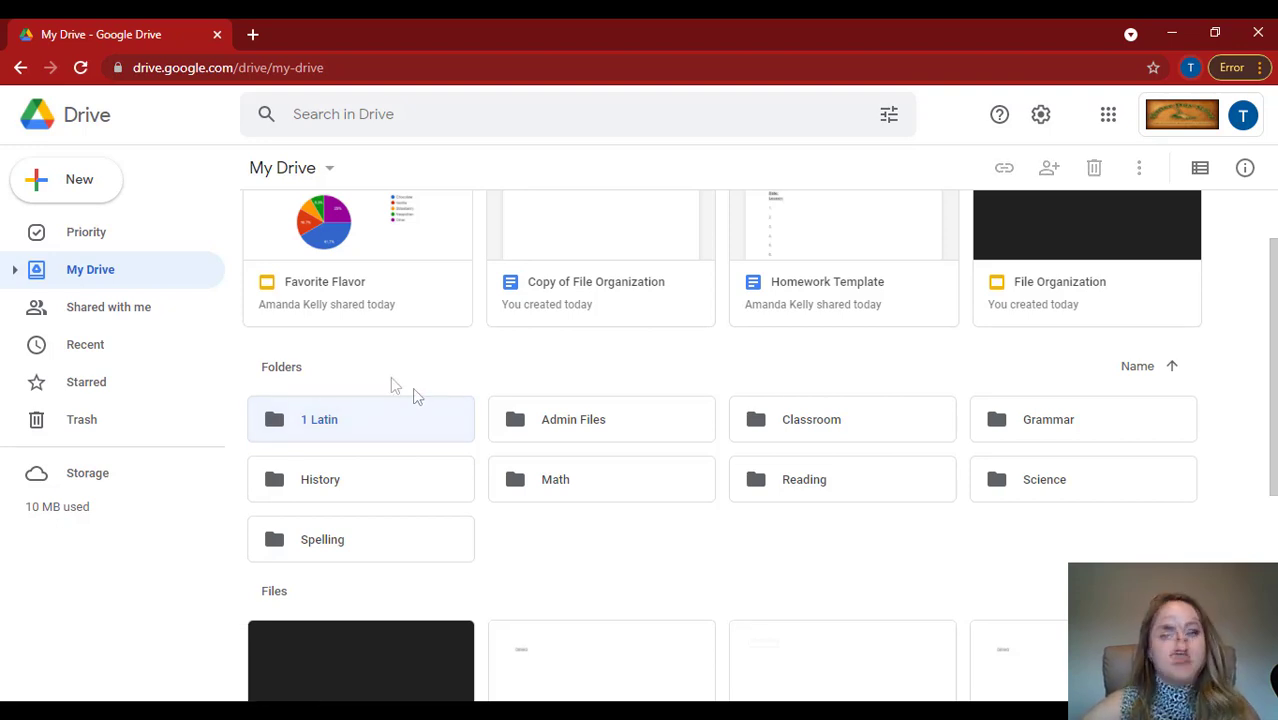
{"action": "right_click", "coordinate": [791, 486]}
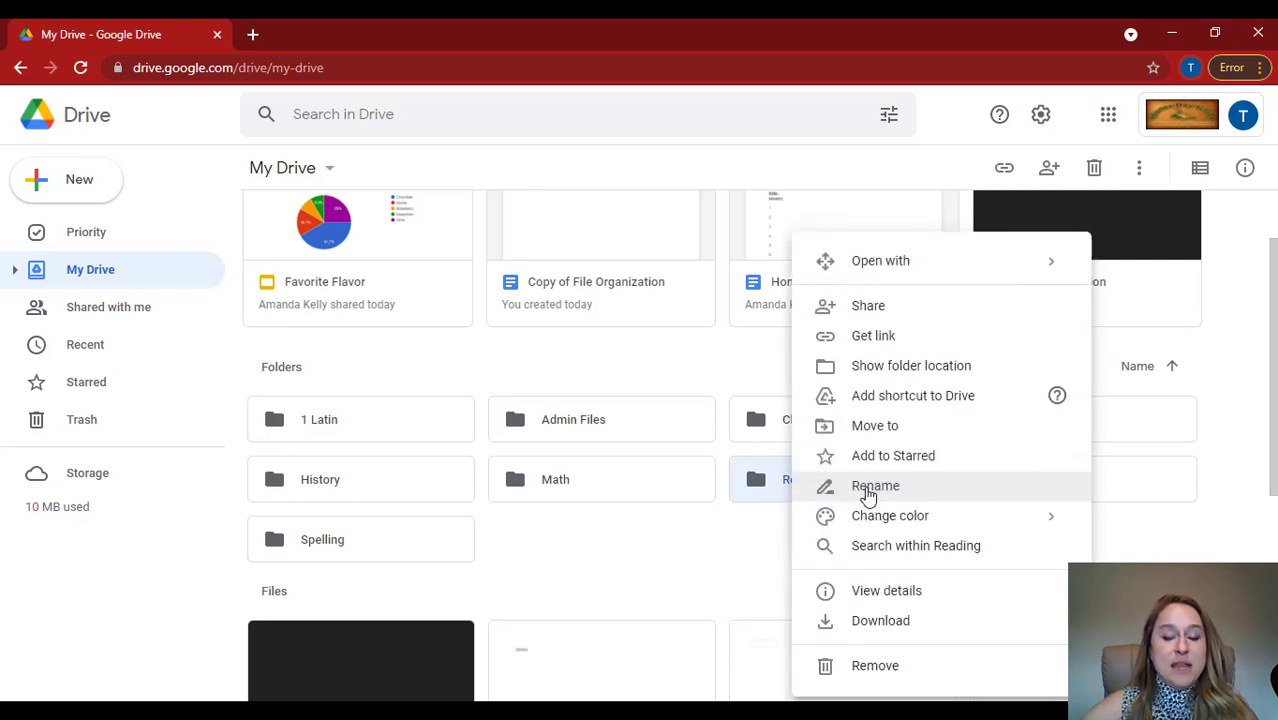
{"action": "left_click", "coordinate": [872, 486]}
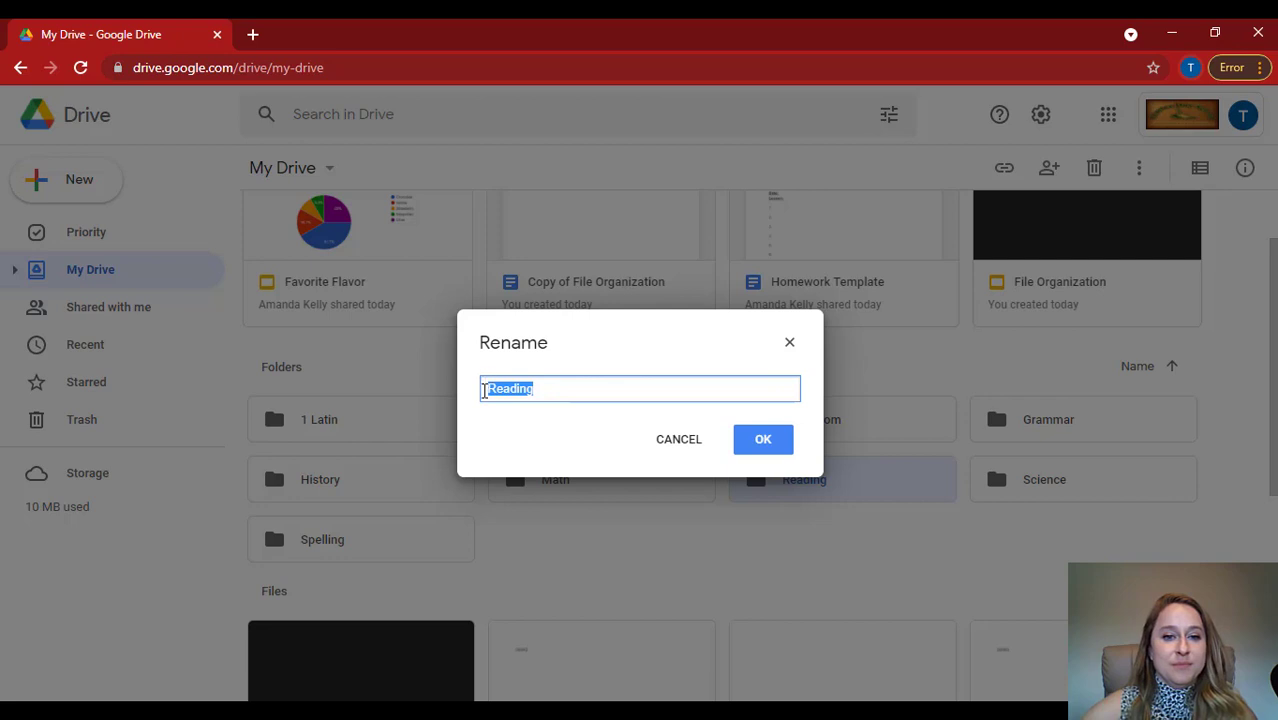
{"action": "left_click", "coordinate": [484, 391]}
{"action": "type", "text": "2"}
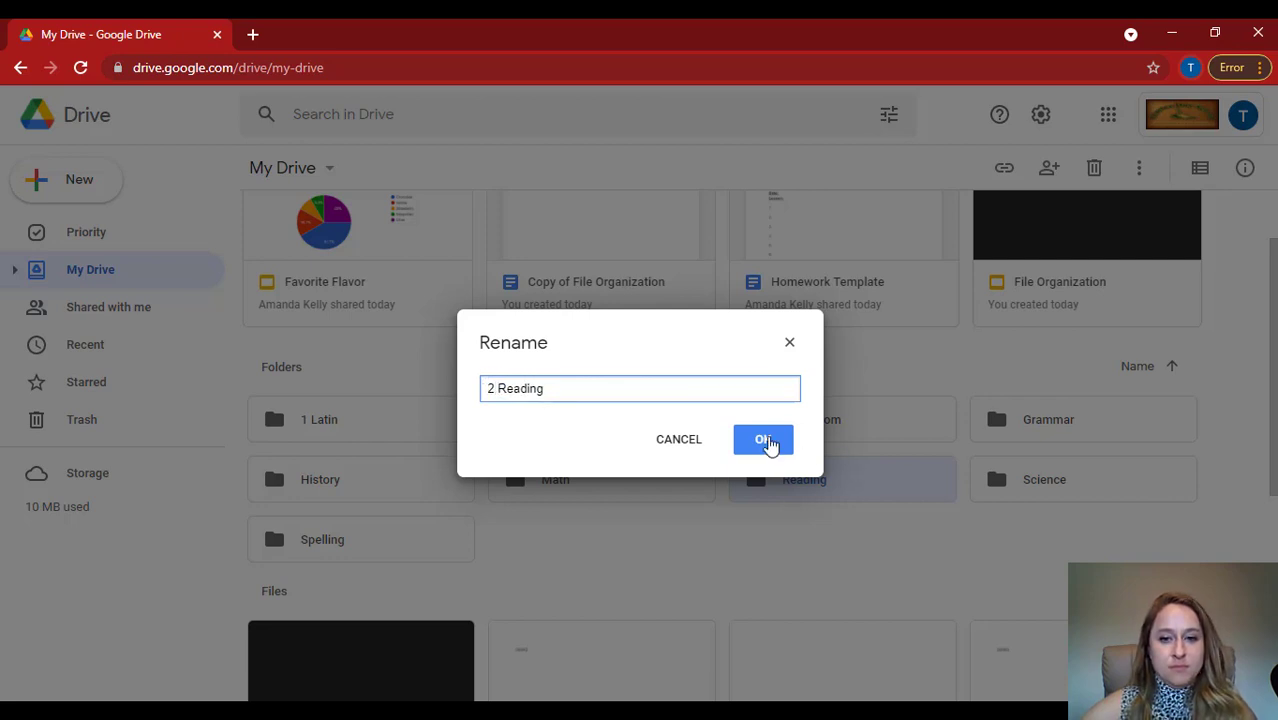
{"action": "left_click", "coordinate": [766, 441]}
Rename the Math folder as "3 Math".
{"action": "right_click", "coordinate": [800, 486]}
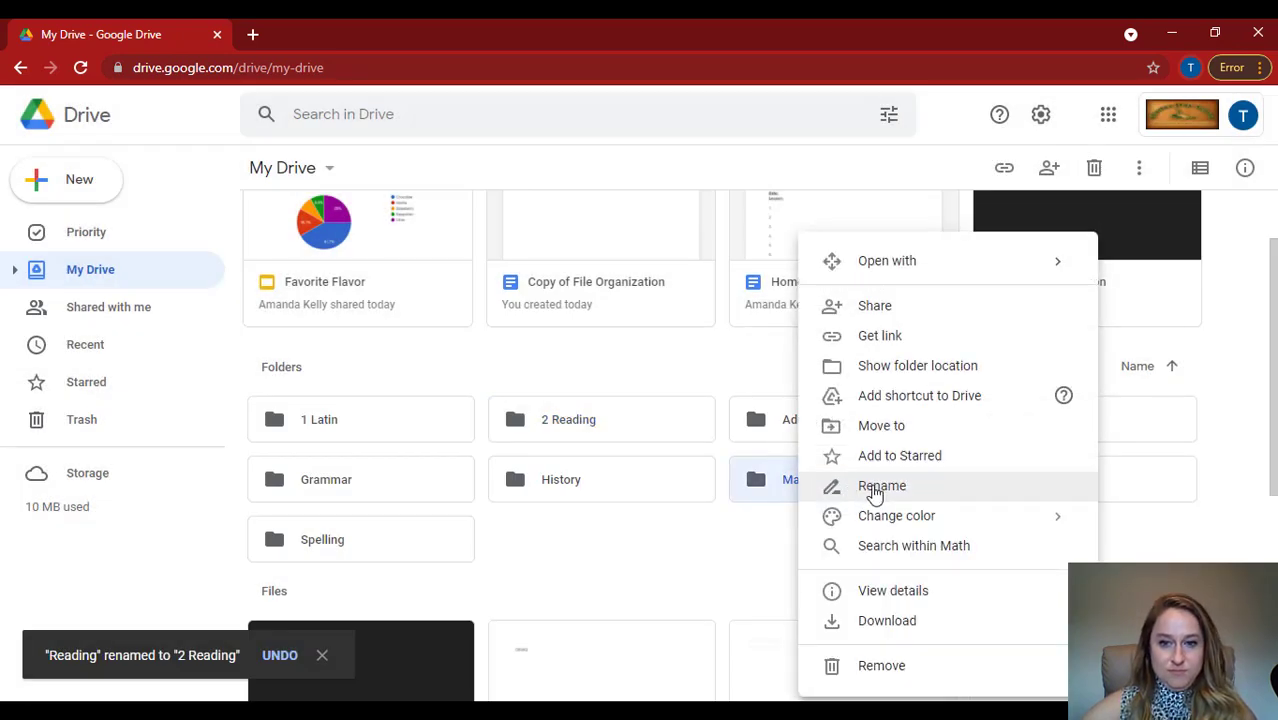
{"action": "left_click", "coordinate": [874, 490]}
{"action": "left_click", "coordinate": [484, 391]}
{"action": "type", "text": "3 Math"}
{"action": "left_click", "coordinate": [778, 445]}
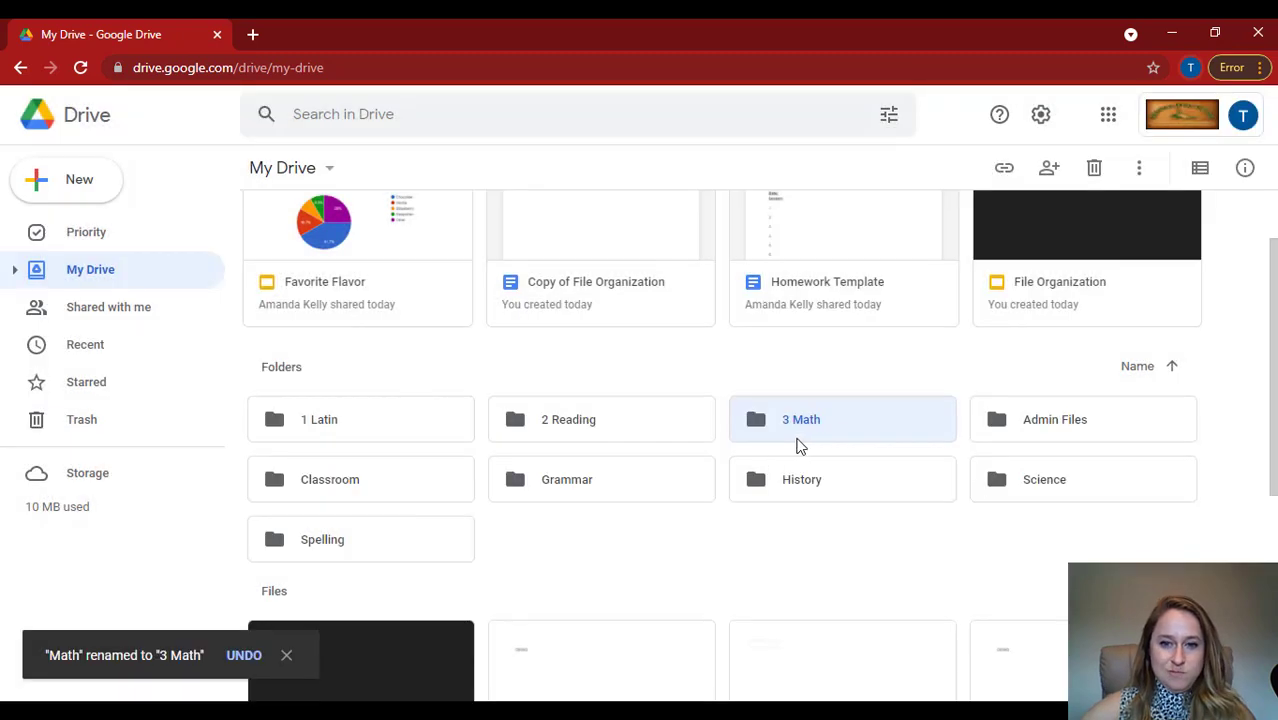
Rename the Grammar folder as "4 Grammar".
{"action": "right_click", "coordinate": [546, 481]}
{"action": "left_click", "coordinate": [645, 490]}
{"action": "left_click", "coordinate": [486, 390]}
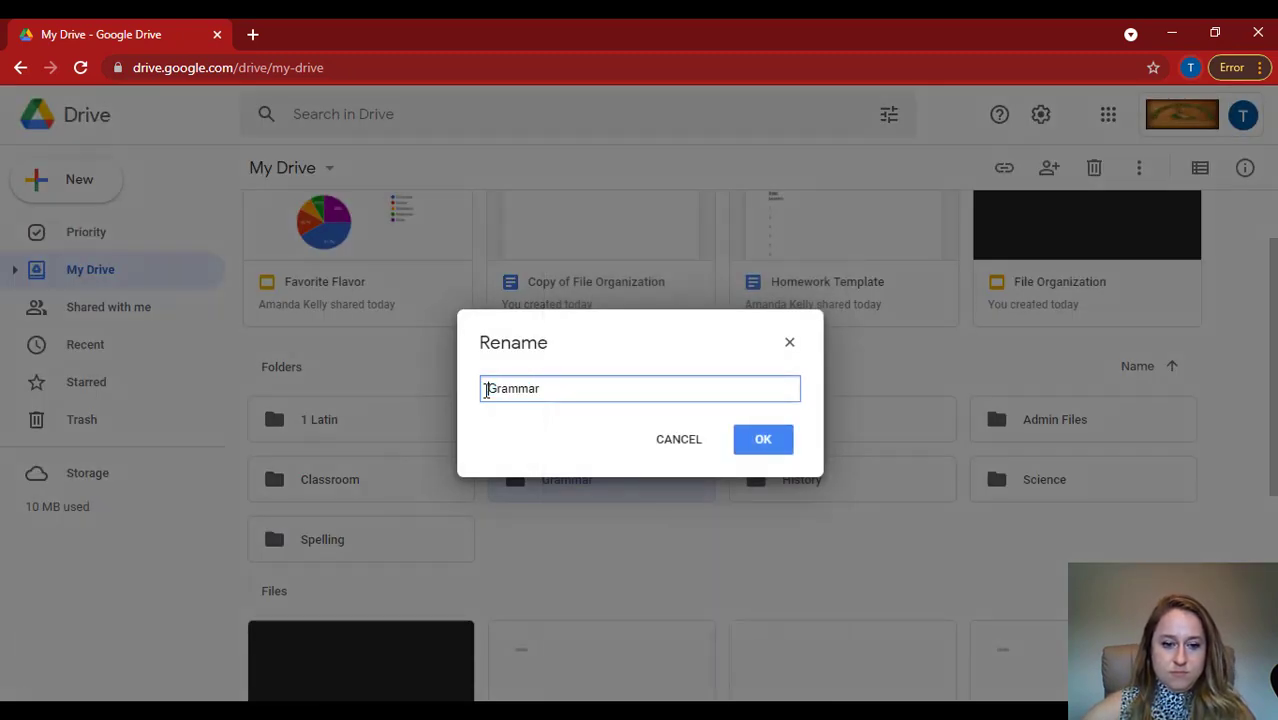
{"action": "type", "text": "4"}
{"action": "left_click", "coordinate": [766, 442]}
Rename the Spelling folder as "5 Spelling".
{"action": "right_click", "coordinate": [362, 540]}
{"action": "left_click", "coordinate": [465, 480]}
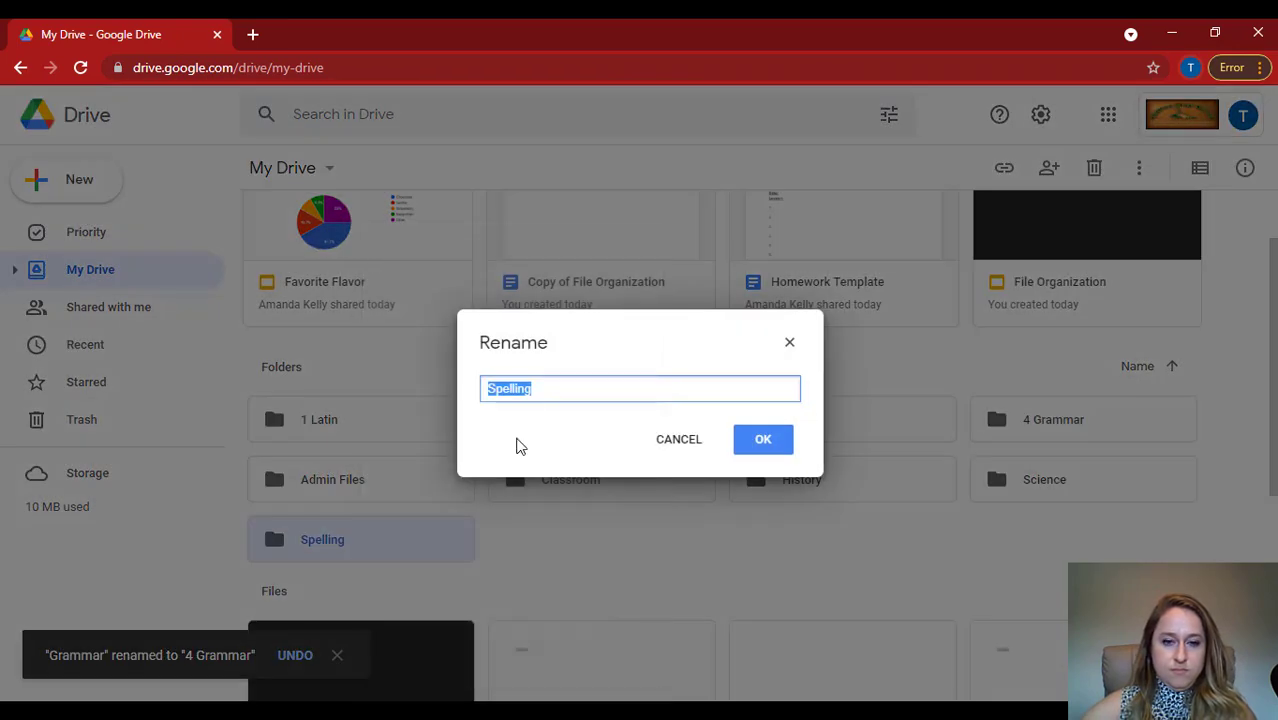
{"action": "left_click", "coordinate": [487, 388]}
{"action": "type", "text": "5"}
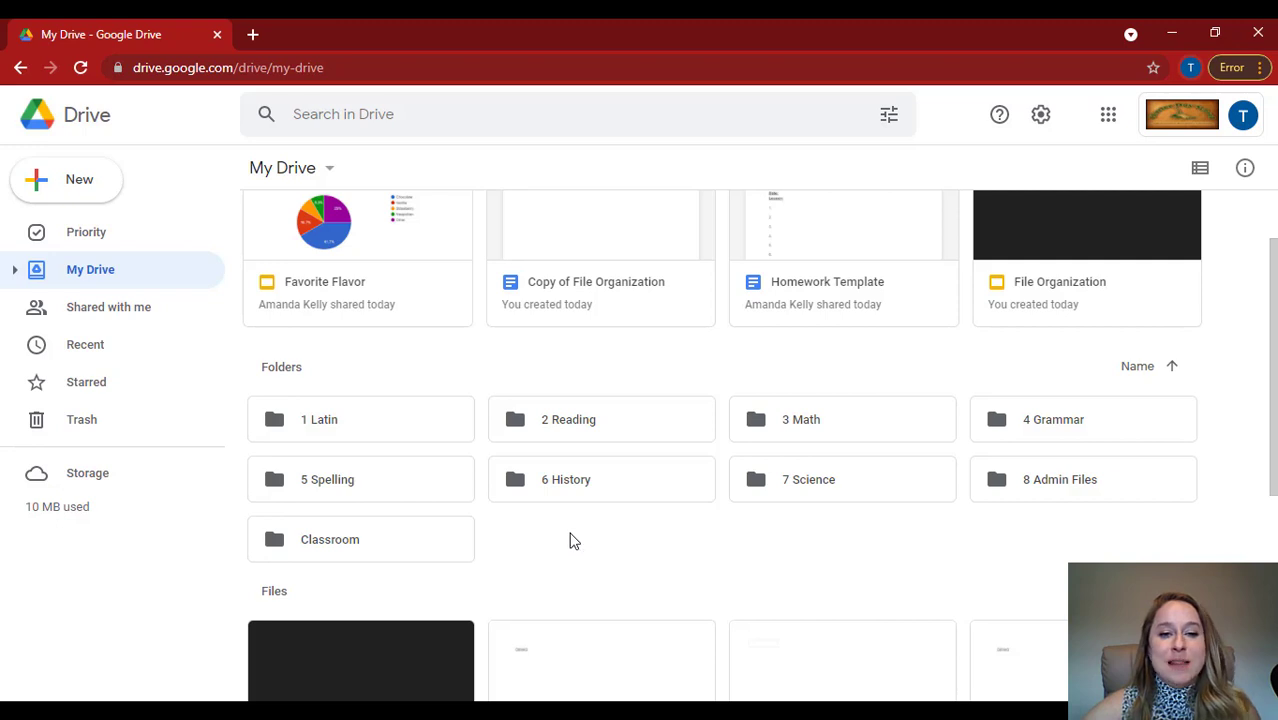
Rename the Classroom folder as "Z Classroom" so that it sorts last among the folders.
{"action": "right_click", "coordinate": [316, 539]}
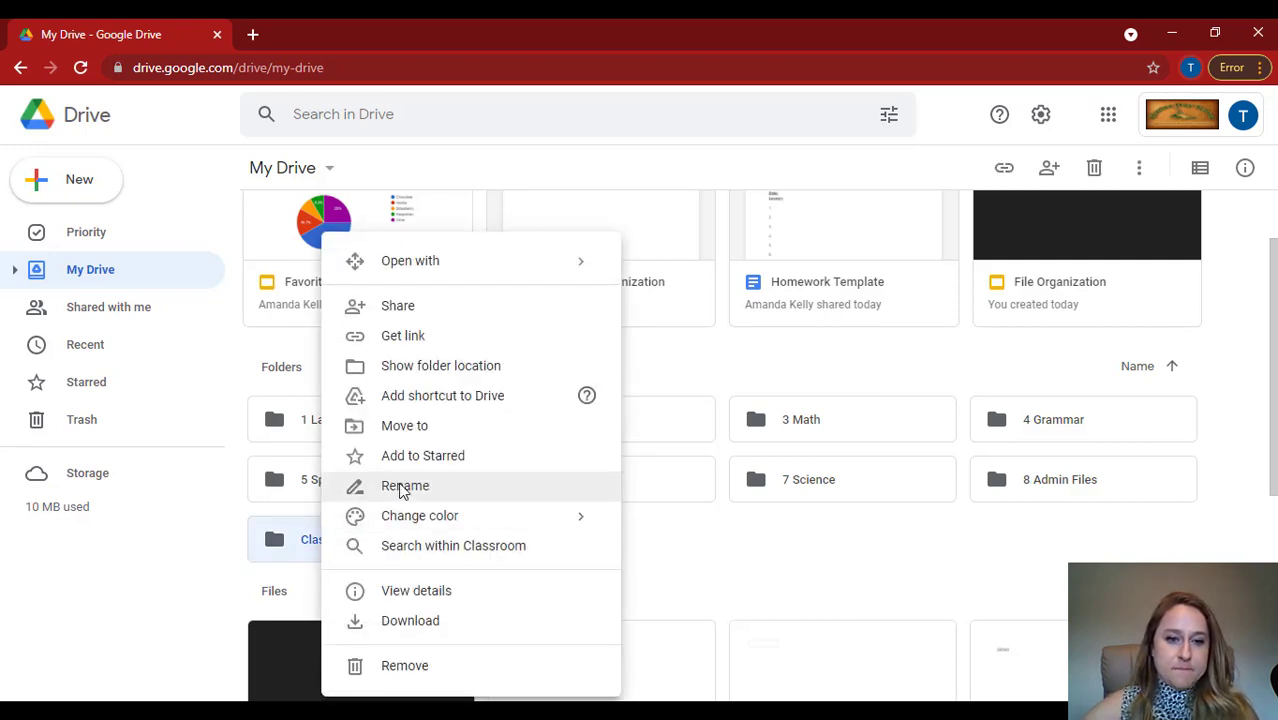
{"action": "left_click", "coordinate": [400, 487]}
{"action": "key", "text": "Home"}
{"action": "type", "text": "Z"}
{"action": "left_click", "coordinate": [763, 439]}
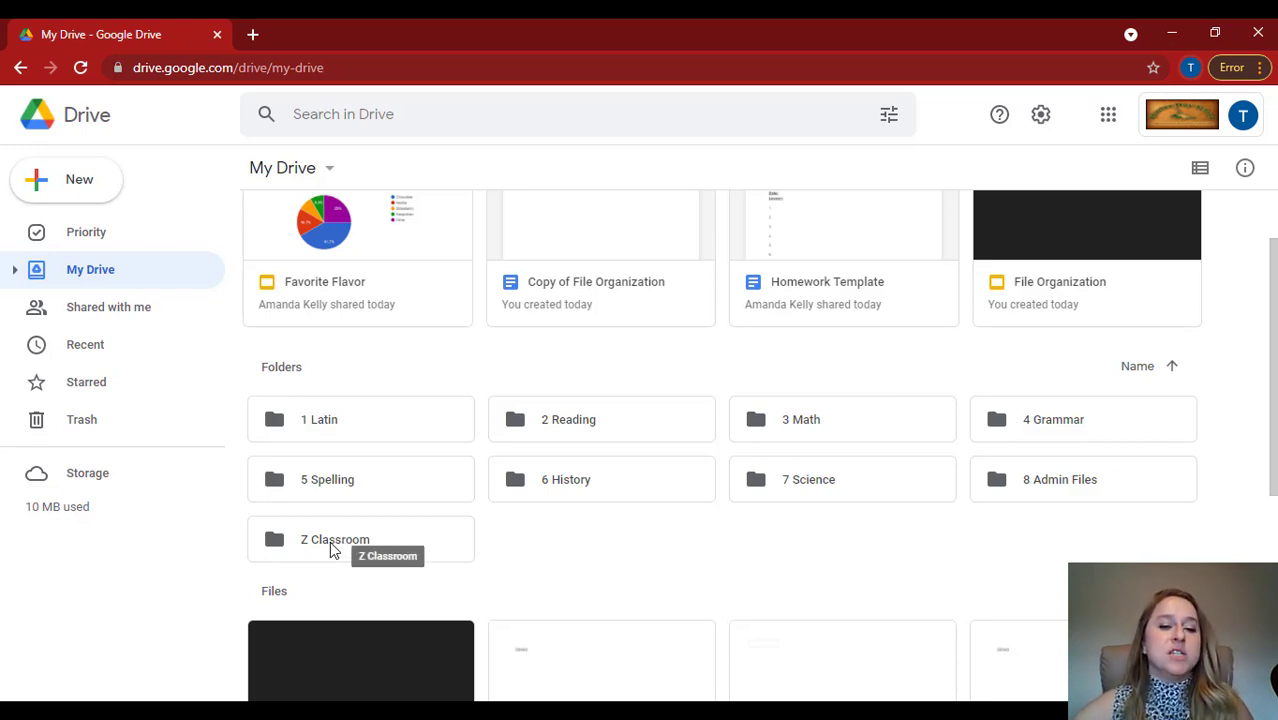
Change the color of the Z Classroom folder to red.
{"action": "right_click", "coordinate": [276, 541]}
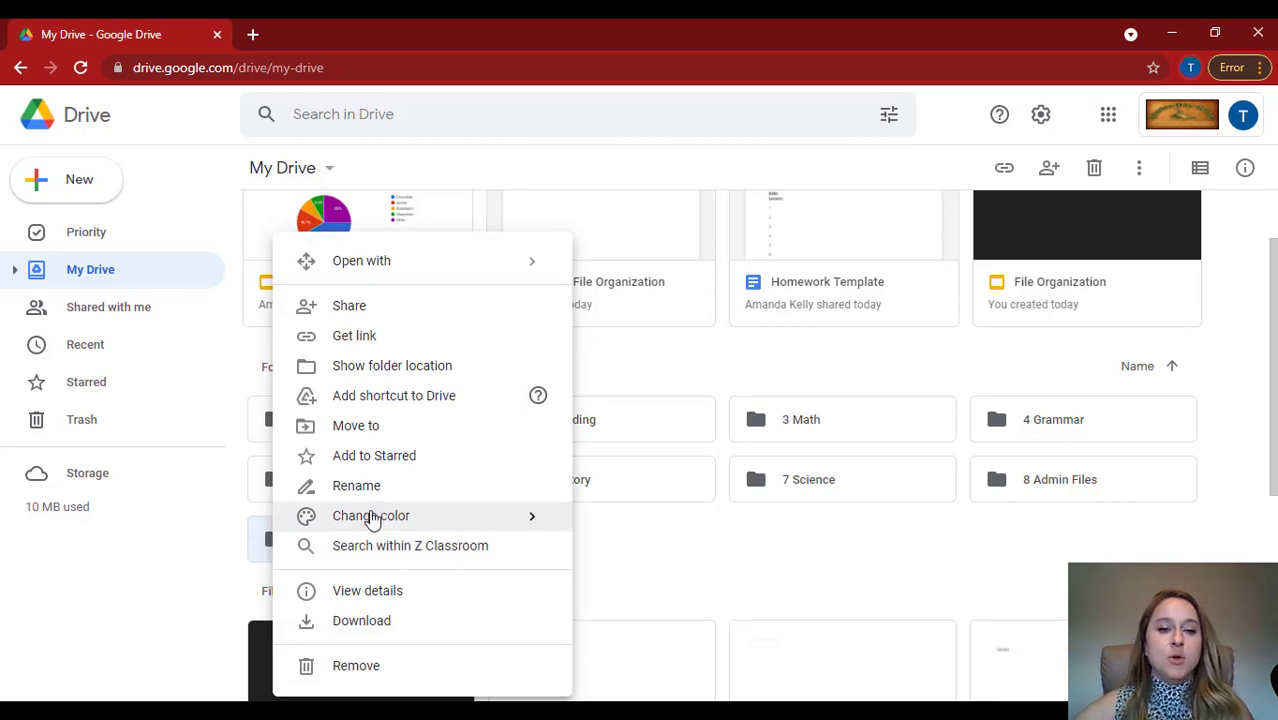
{"action": "mouse_move", "coordinate": [385, 528]}
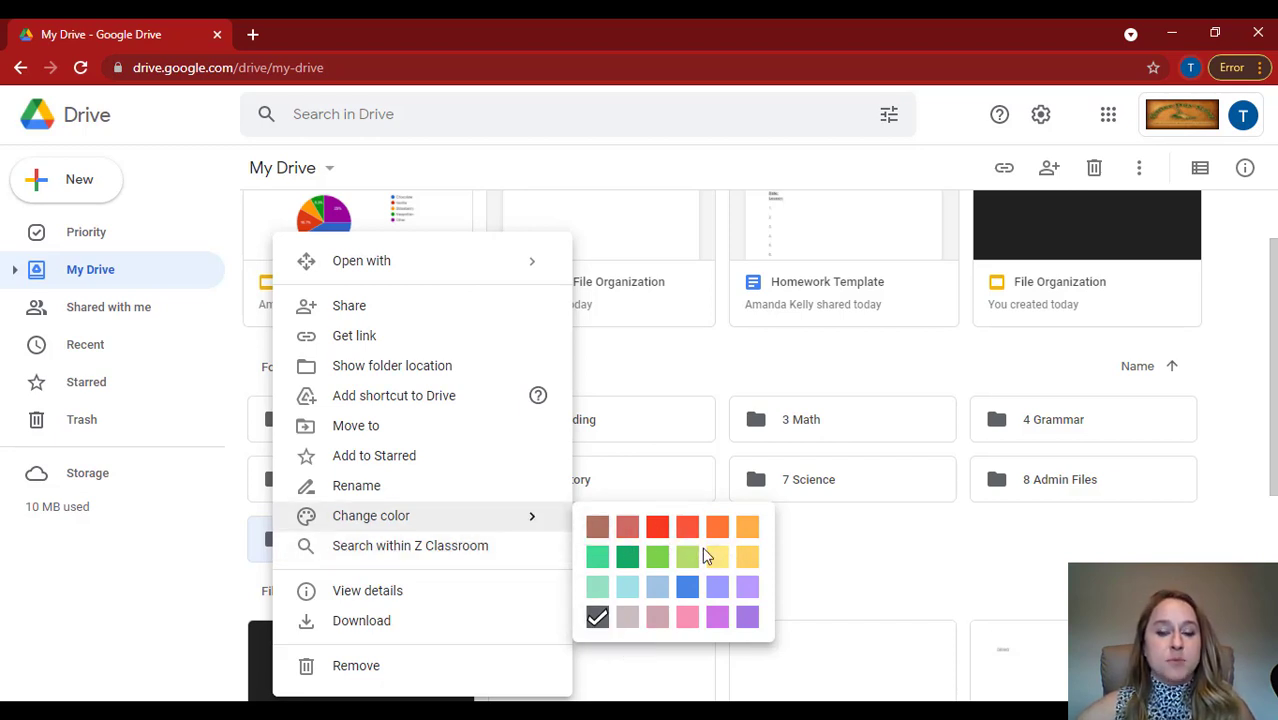
{"action": "left_click", "coordinate": [657, 527]}
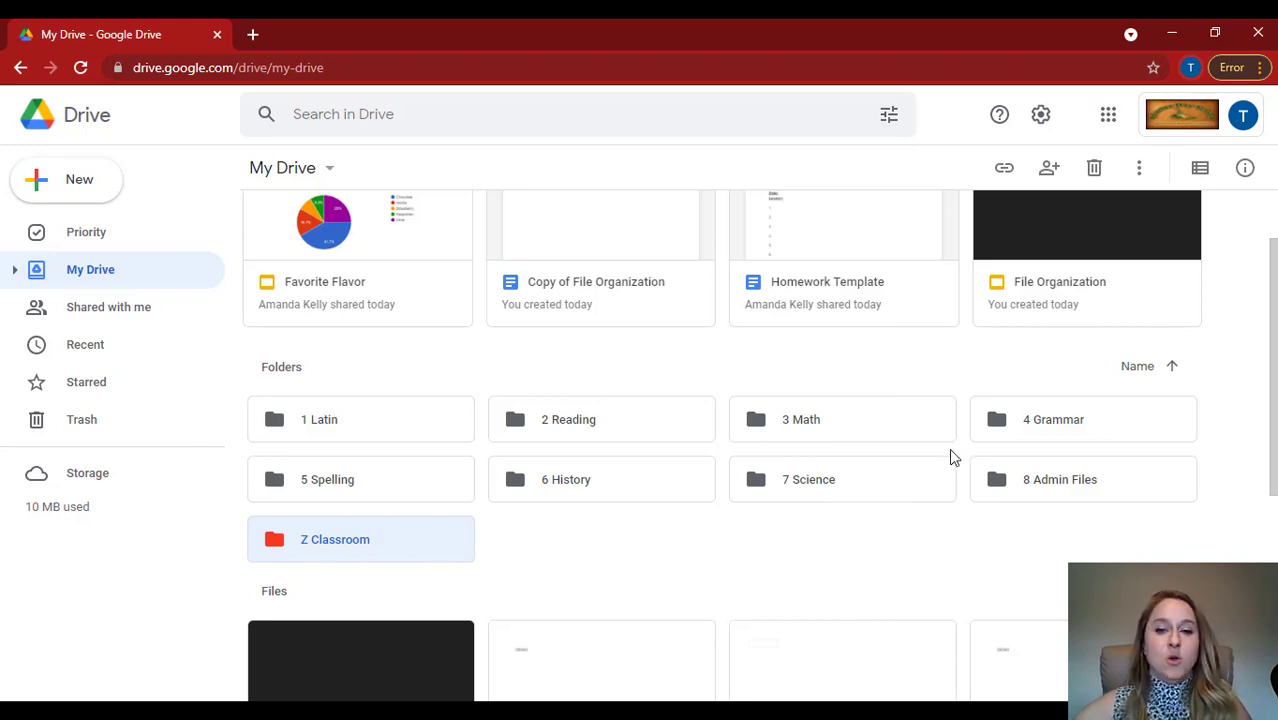
Change the color of the 1 Latin and 2 Reading folders to blue.
{"action": "right_click", "coordinate": [336, 420]}
{"action": "mouse_move", "coordinate": [476, 518]}
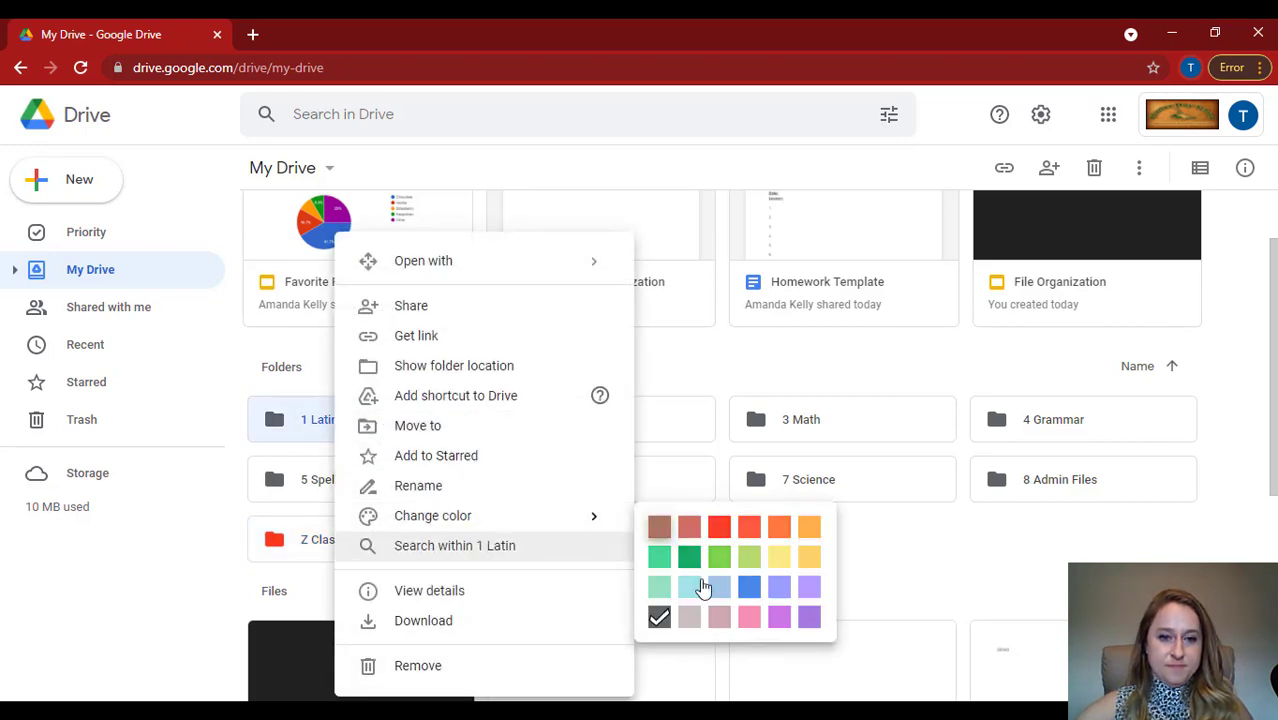
{"action": "left_click", "coordinate": [757, 597]}
{"action": "right_click", "coordinate": [591, 428]}
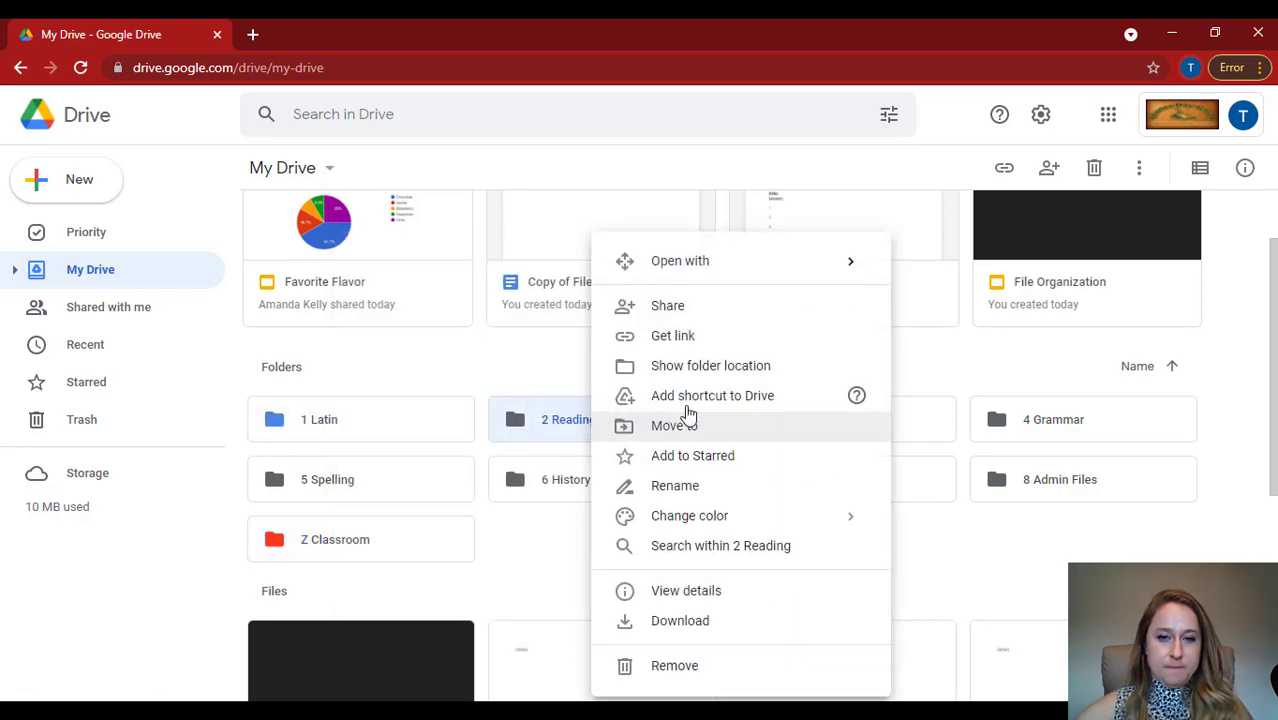
{"action": "mouse_move", "coordinate": [870, 516]}
{"action": "left_click", "coordinate": [1006, 587]}
Change the color of the 4 Grammar and 5 Spelling folders to the same blue.
{"action": "right_click", "coordinate": [1084, 428]}
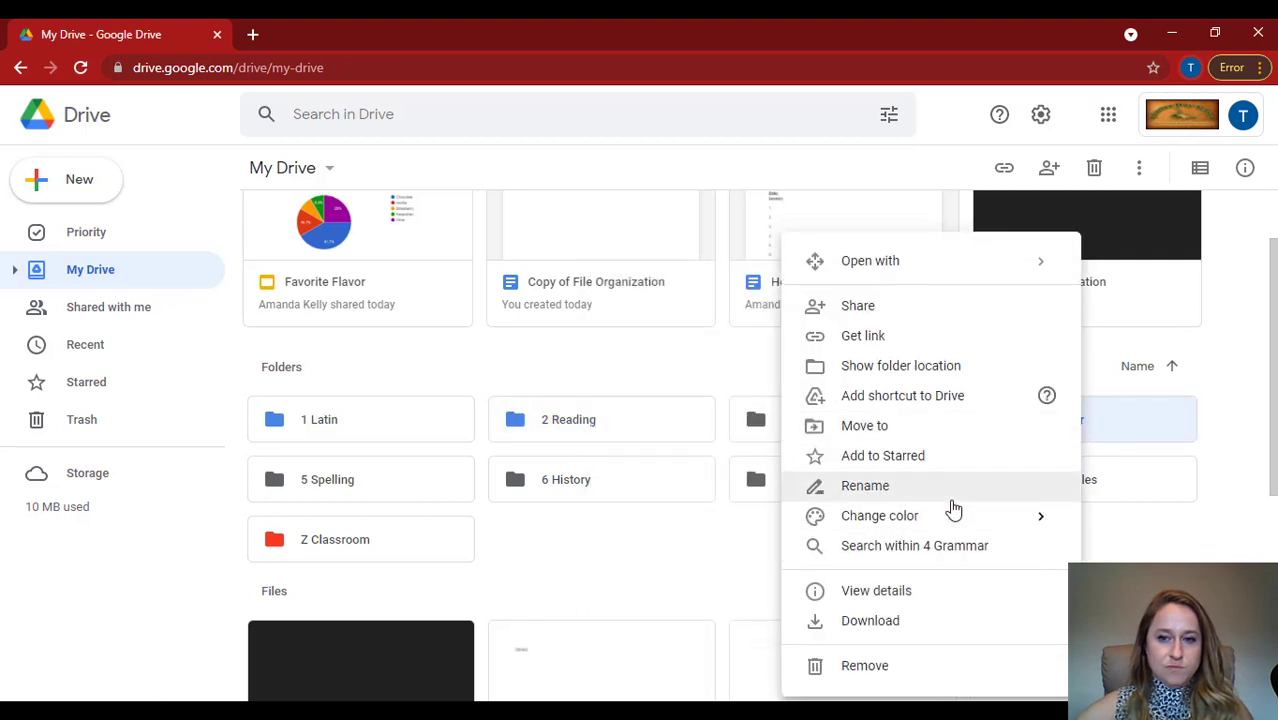
{"action": "mouse_move", "coordinate": [950, 516]}
{"action": "left_click", "coordinate": [745, 588]}
{"action": "right_click", "coordinate": [365, 483]}
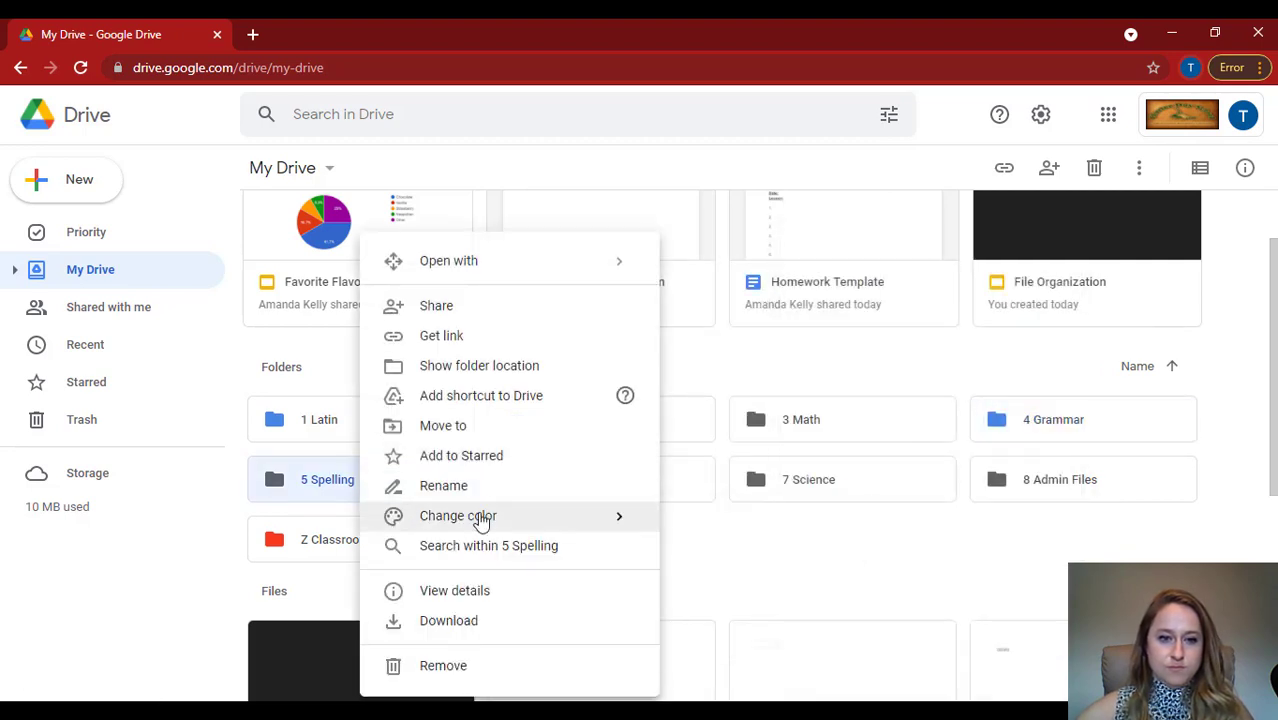
{"action": "mouse_move", "coordinate": [479, 517]}
{"action": "left_click", "coordinate": [774, 587]}
Change the color of the 3 Math folder to purple.
{"action": "right_click", "coordinate": [819, 425]}
{"action": "mouse_move", "coordinate": [910, 513]}
{"action": "left_click", "coordinate": [765, 616]}
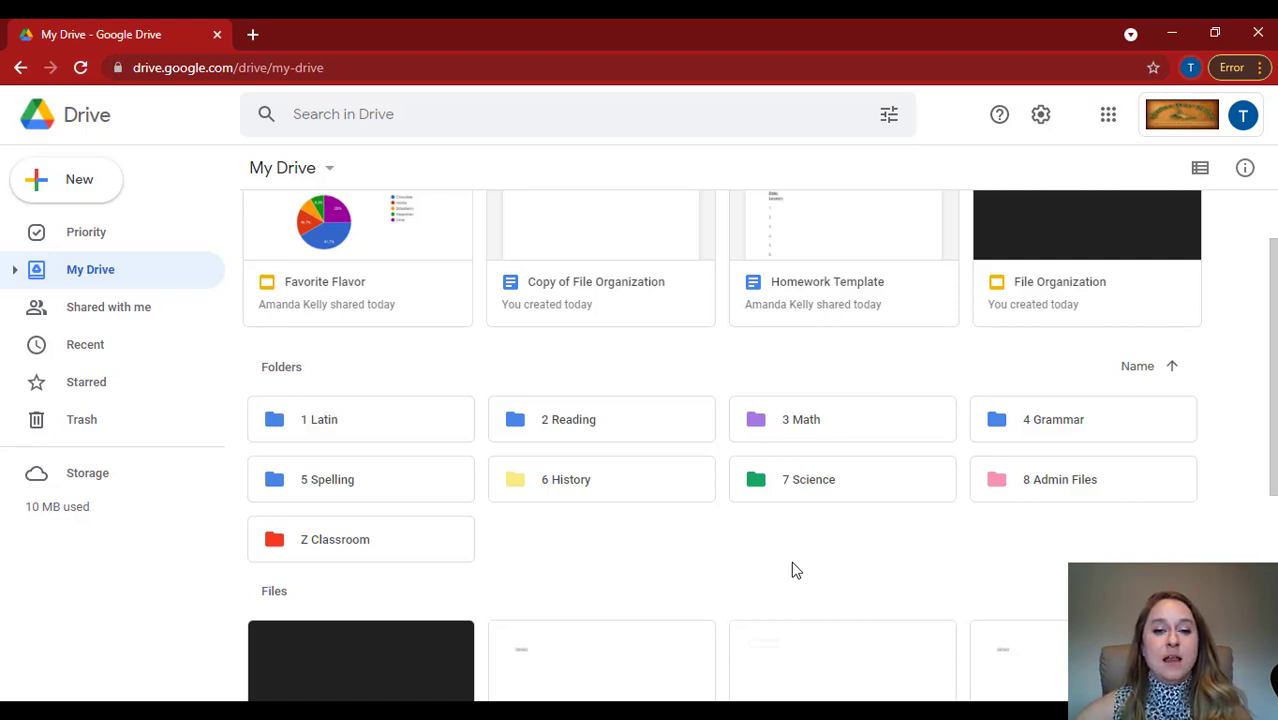
Move the Copy of File Organization slides file from My Drive into the 6 History folder.
{"action": "scroll", "coordinate": [776, 557], "scroll_direction": "down", "scroll_amount": 3}
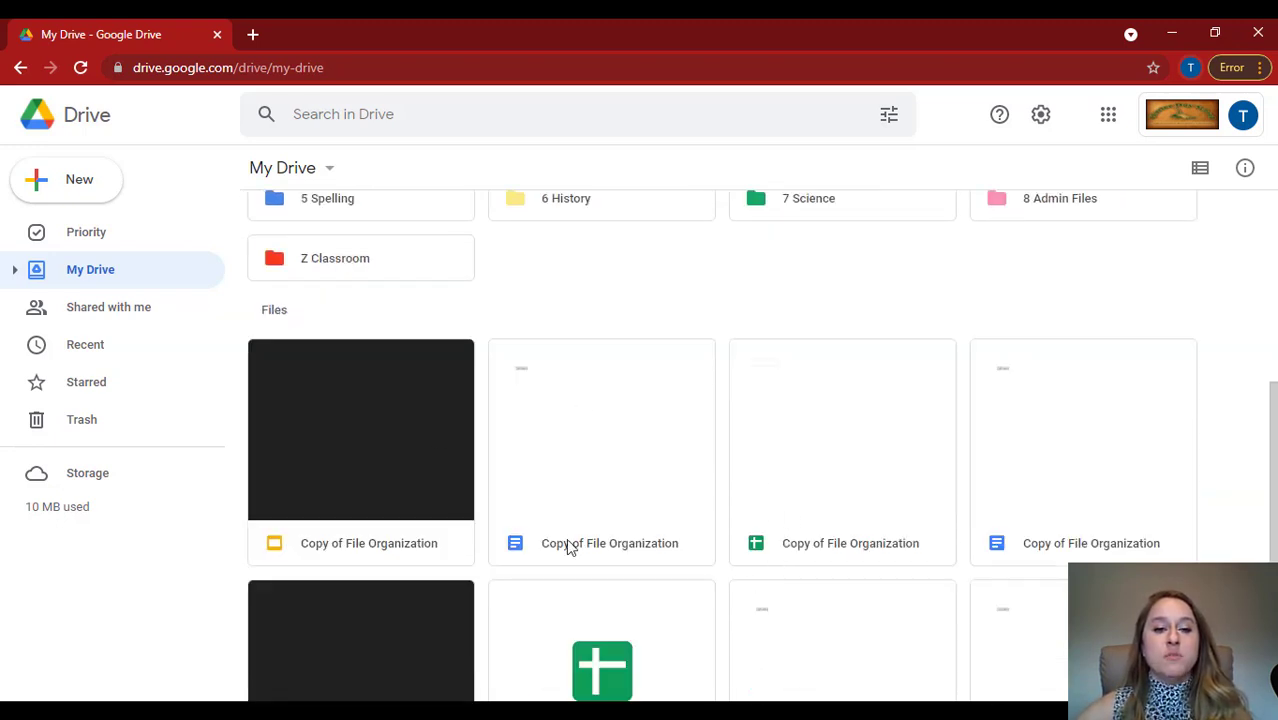
{"action": "scroll", "coordinate": [716, 484], "scroll_direction": "up", "scroll_amount": 2}
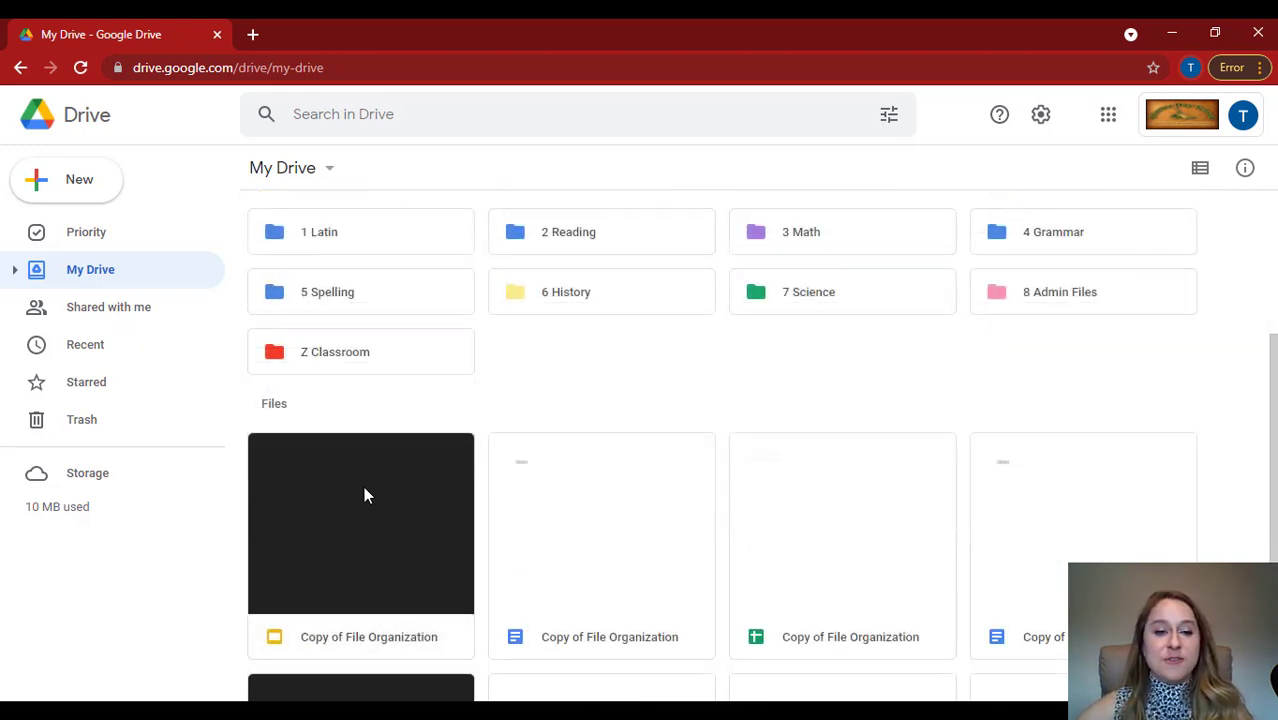
{"action": "left_click", "coordinate": [343, 498]}
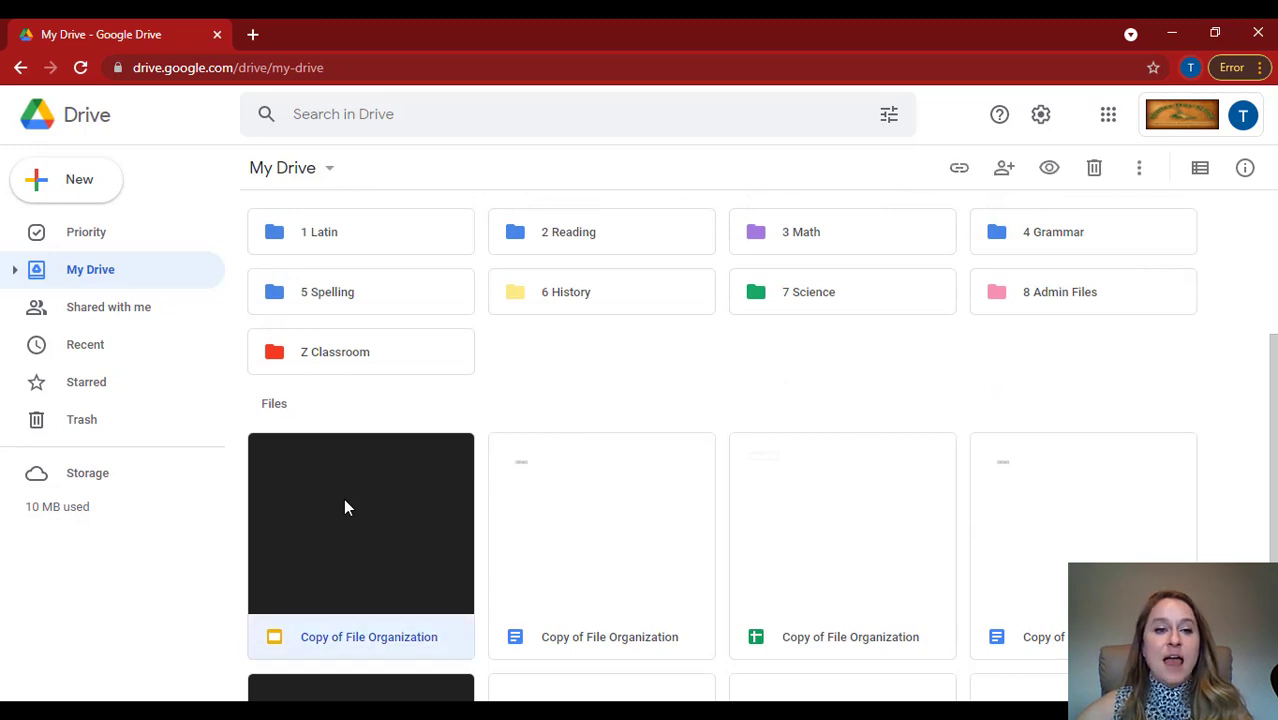
{"action": "left_click_drag", "start_coordinate": [343, 498], "coordinate": [546, 298]}
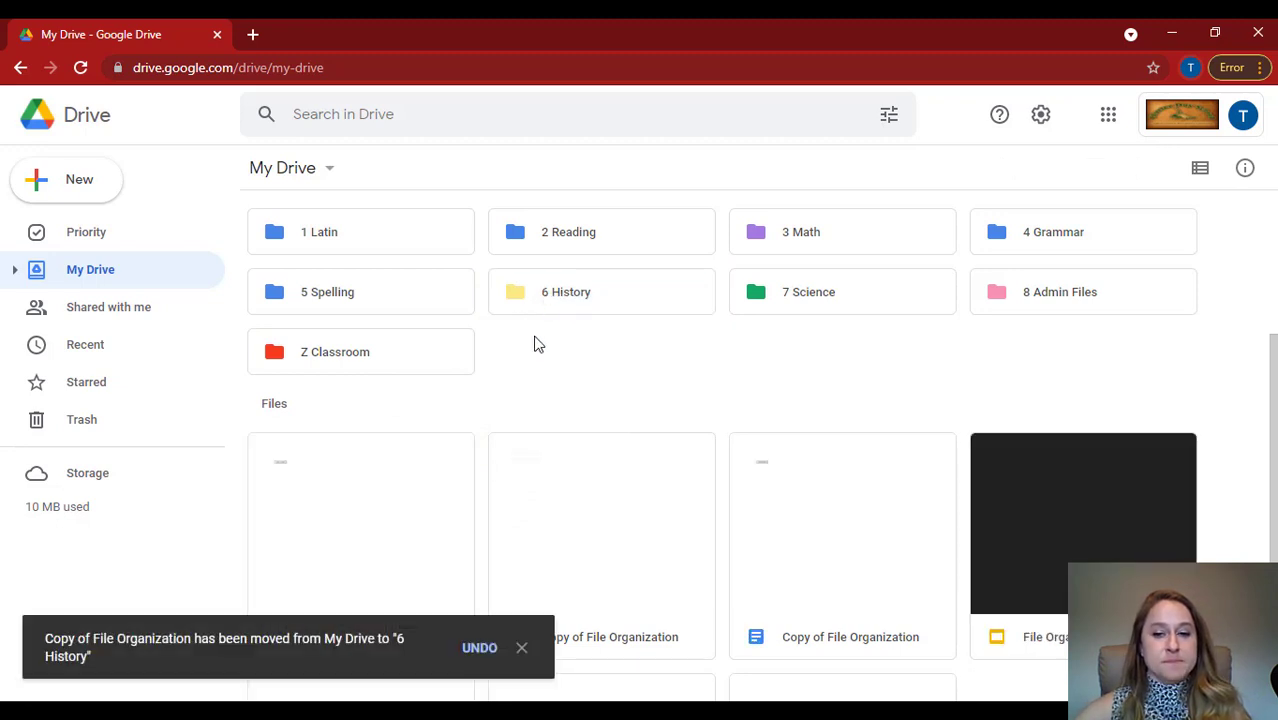
Move the first Copy of File Organization document into the 2 Reading folder.
{"action": "right_click", "coordinate": [421, 463]}
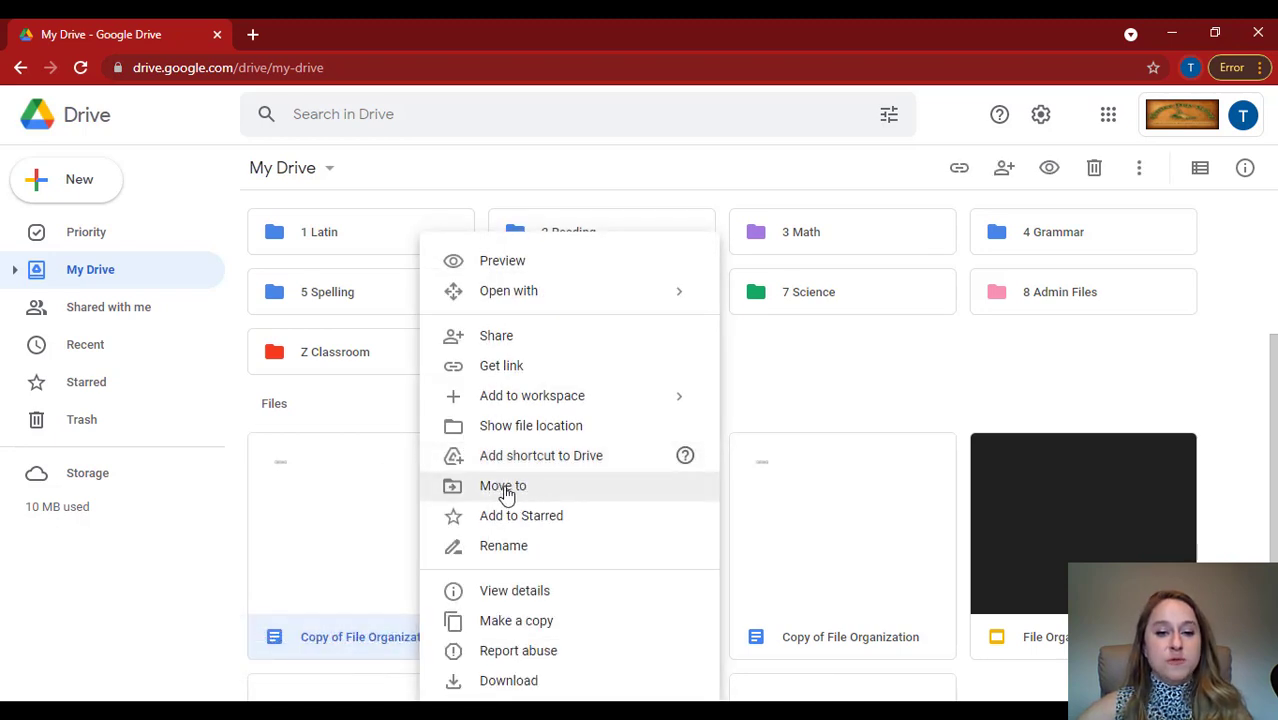
{"action": "left_click", "coordinate": [503, 486]}
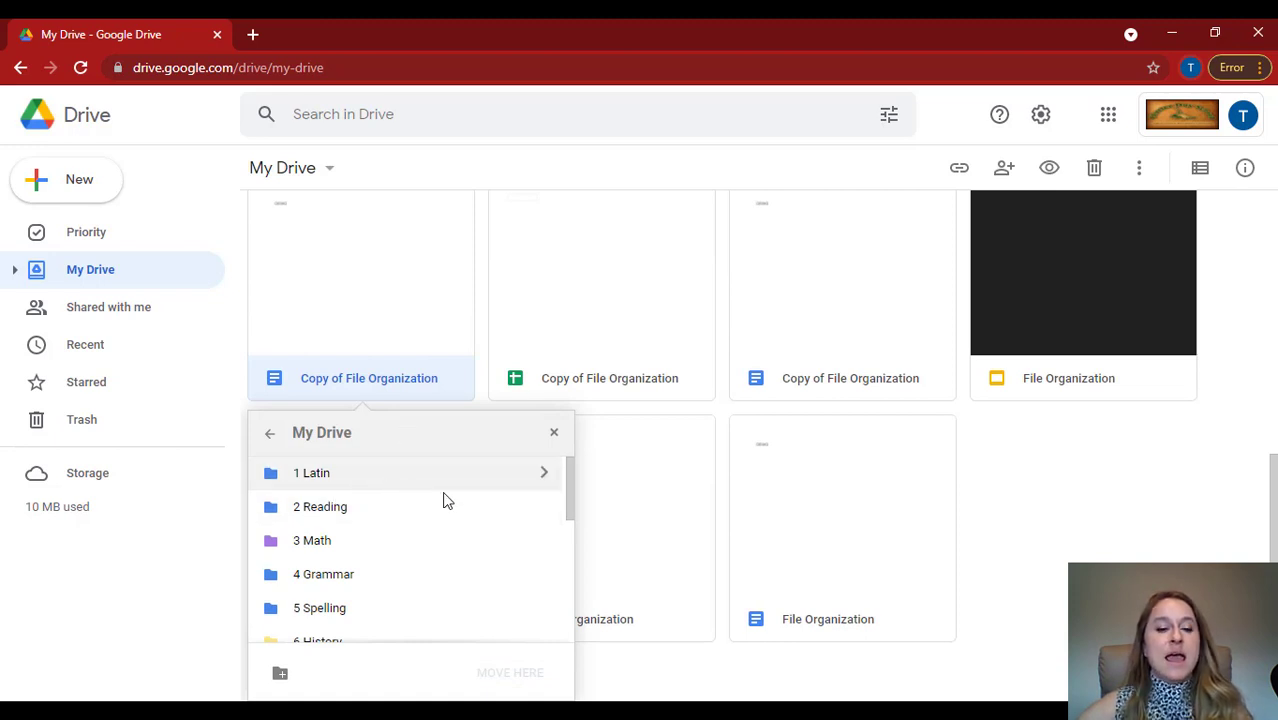
{"action": "left_click", "coordinate": [531, 513]}
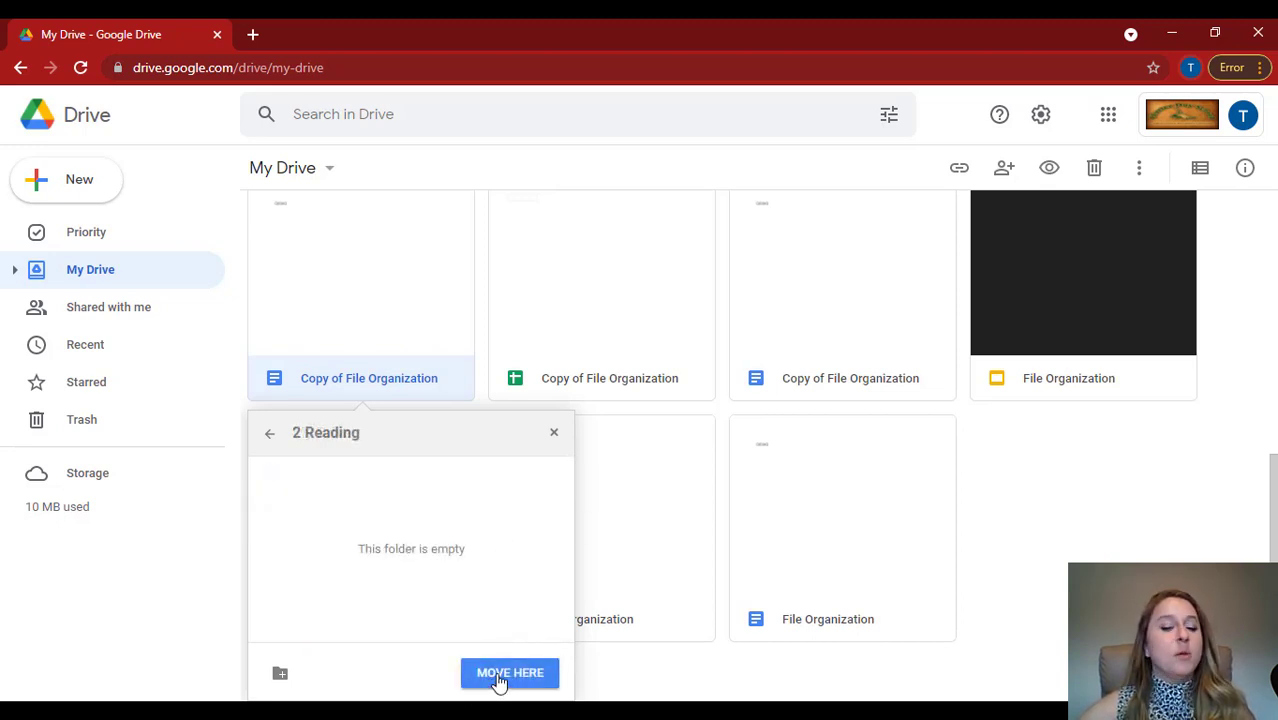
{"action": "left_click", "coordinate": [501, 677]}
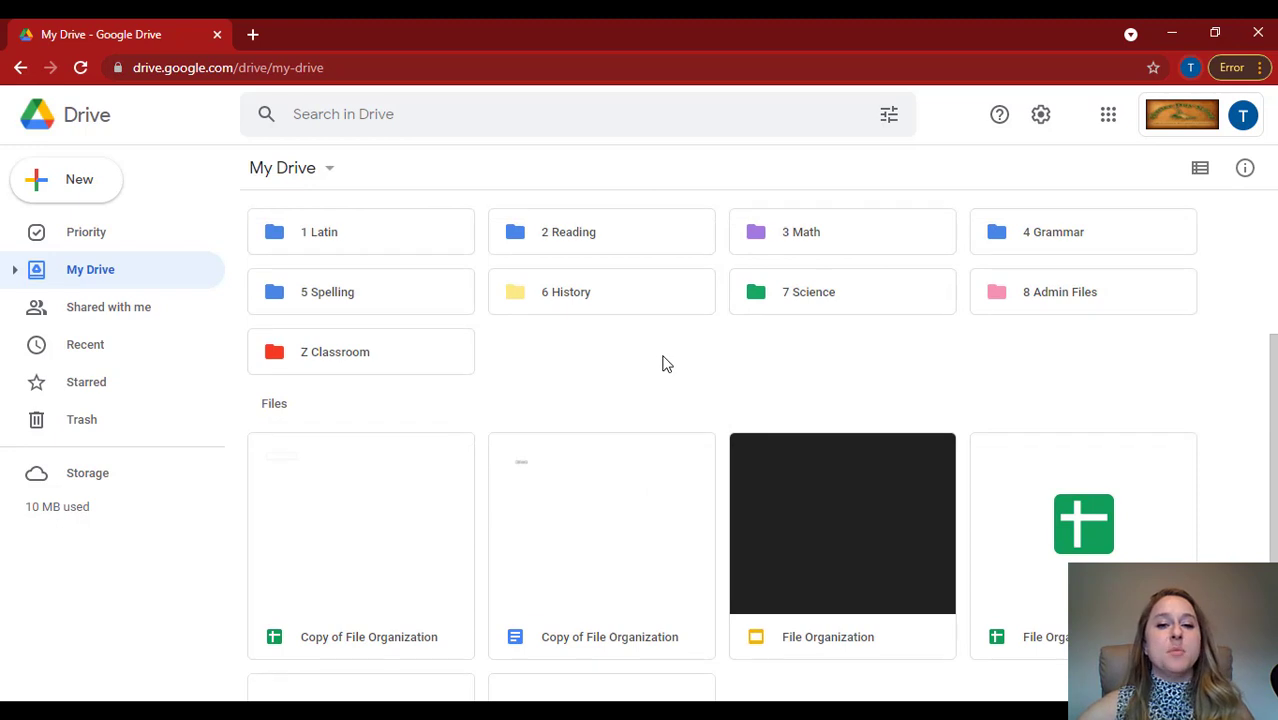
Move the Copy of File Organization spreadsheet into the 2021-2022 subfolder of 8 Admin Files.
{"action": "right_click", "coordinate": [304, 484]}
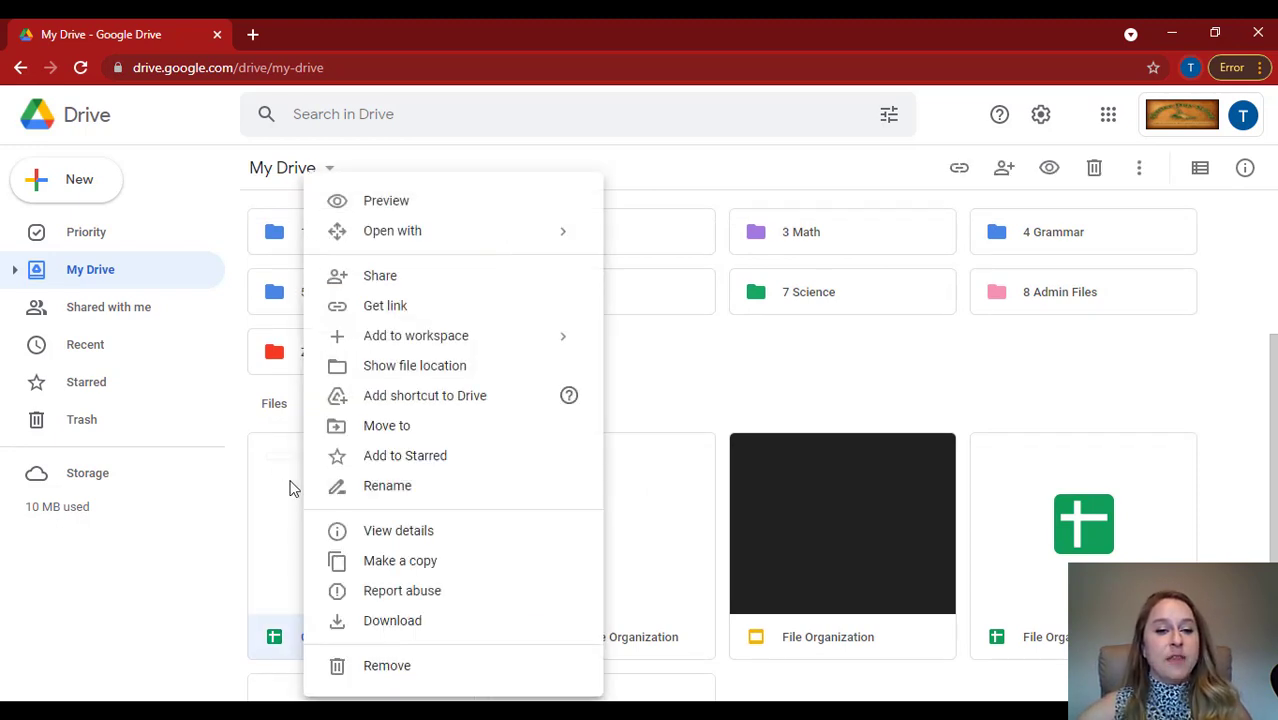
{"action": "left_click", "coordinate": [393, 436]}
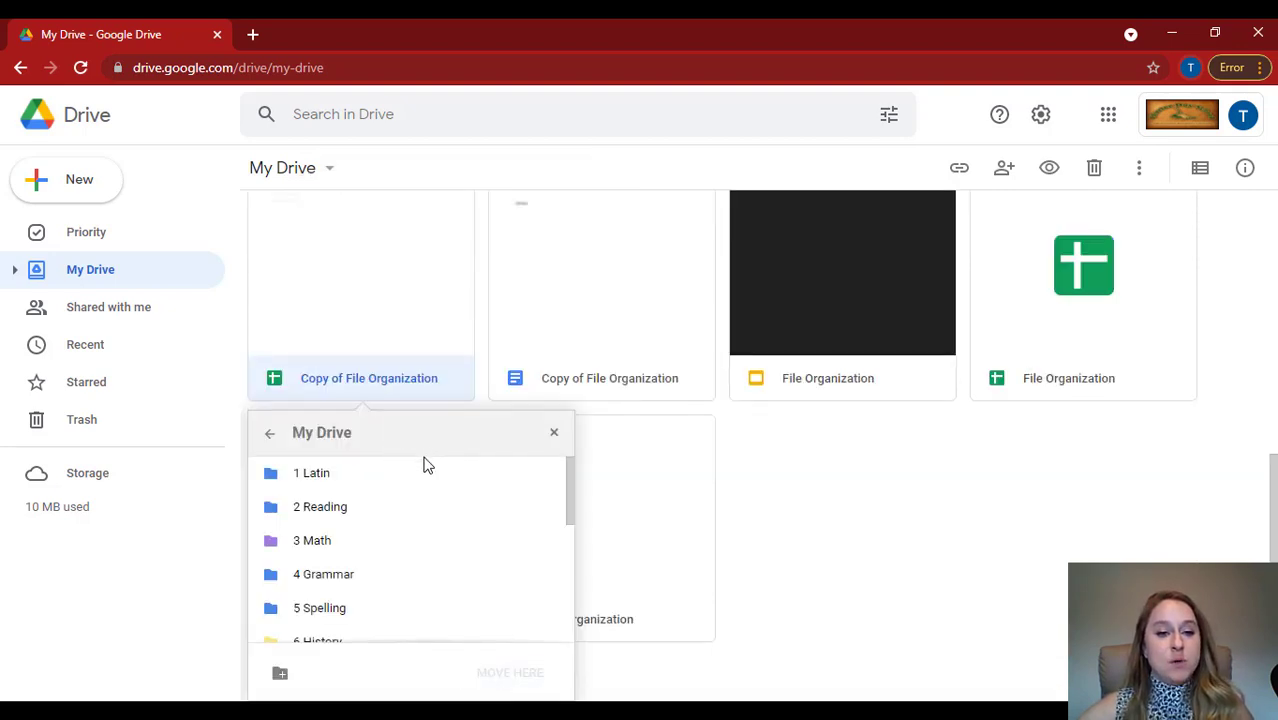
{"action": "scroll", "coordinate": [413, 480], "scroll_direction": "down", "scroll_amount": 3}
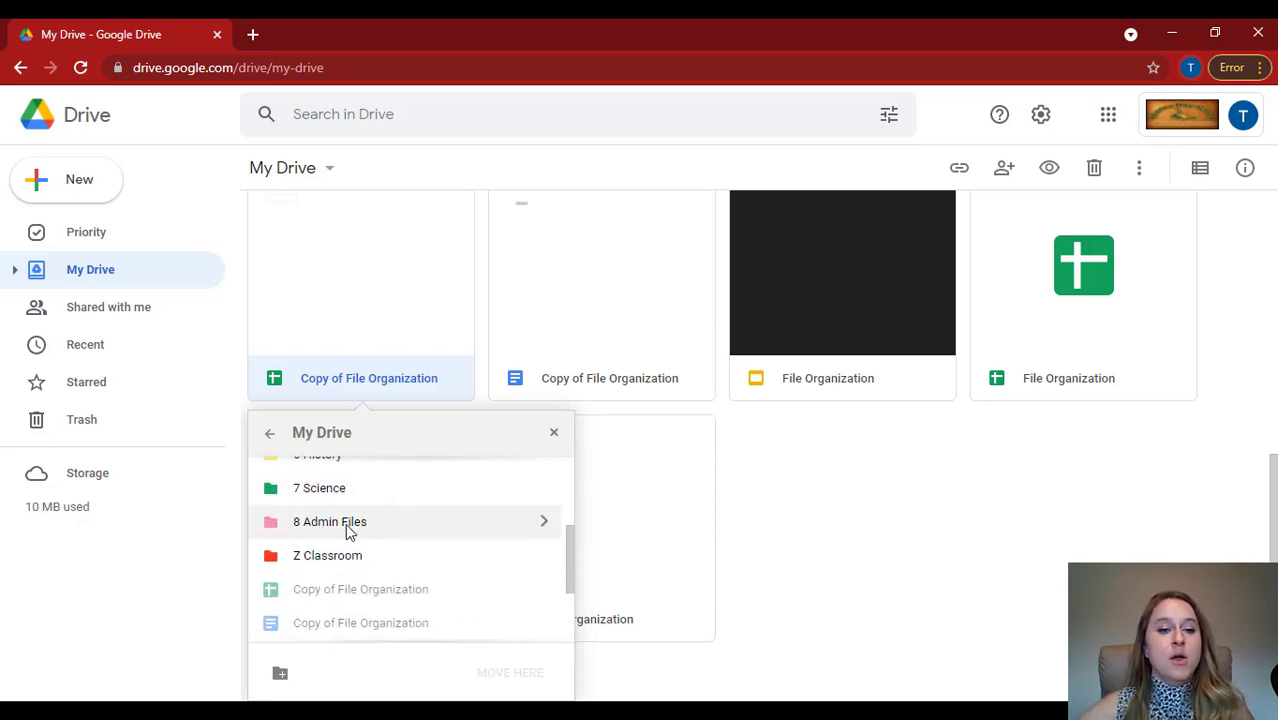
{"action": "left_click", "coordinate": [545, 523]}
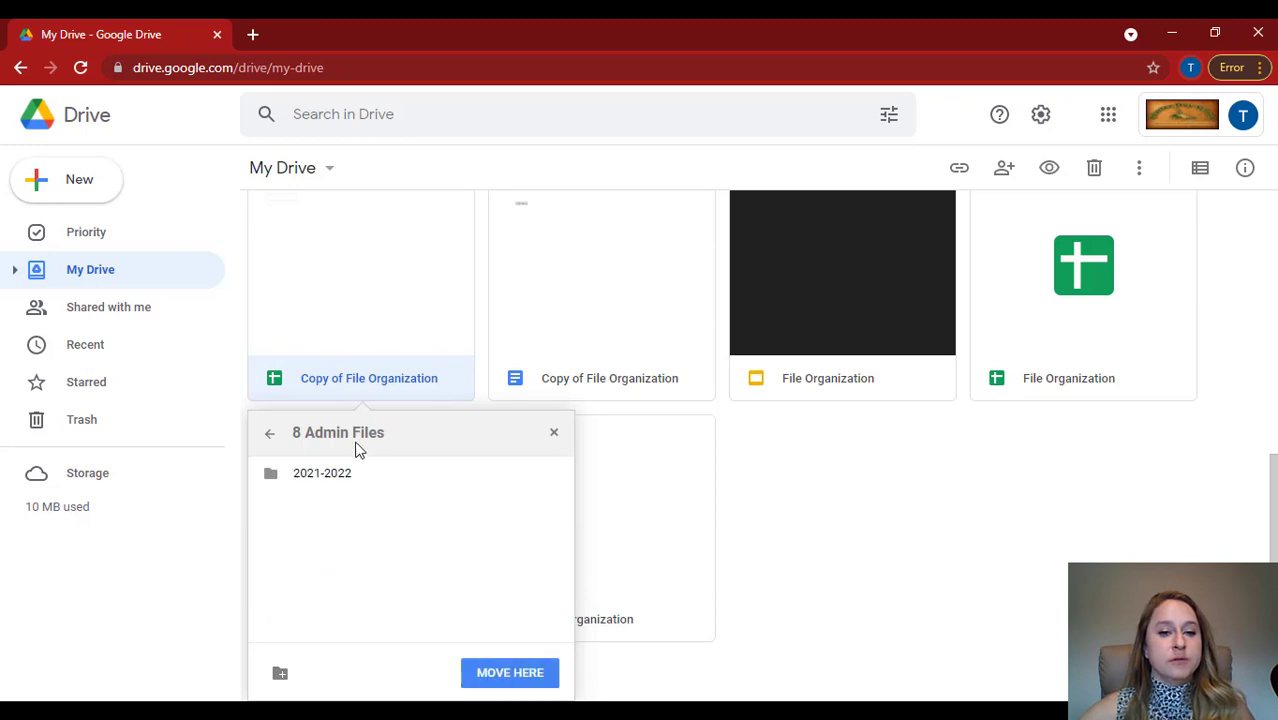
{"action": "left_click", "coordinate": [551, 481]}
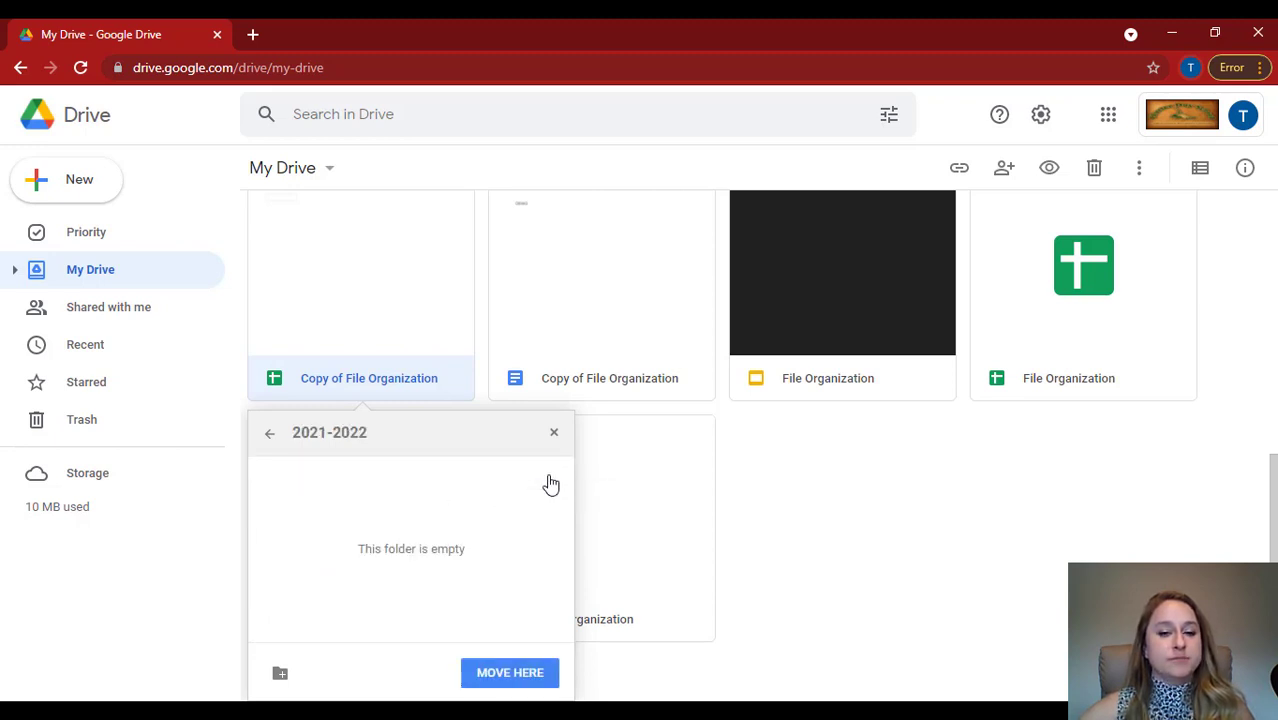
{"action": "left_click", "coordinate": [510, 673]}
Move the Copy of File Organization document together with the File Organization slides and spreadsheet into the 7 Science folder.
{"action": "scroll", "coordinate": [729, 586], "scroll_direction": "up", "scroll_amount": 3}
{"action": "scroll", "coordinate": [729, 586], "scroll_direction": "down", "scroll_amount": 1}
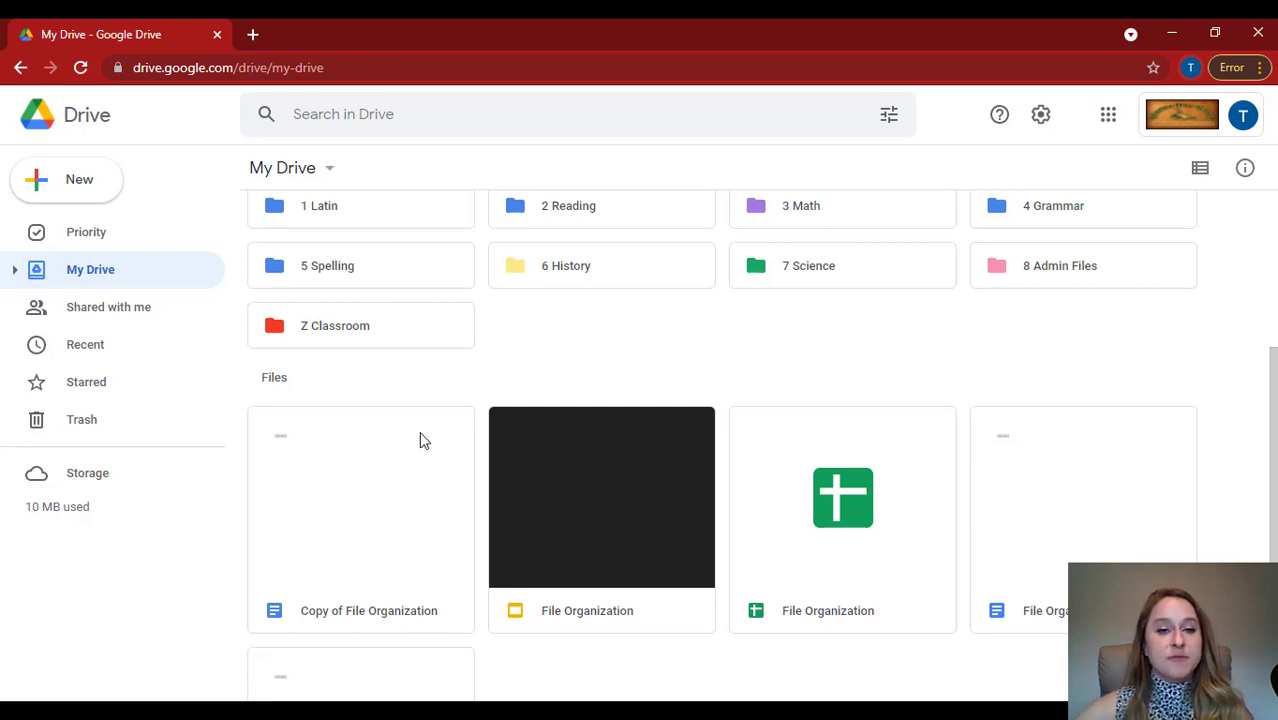
{"action": "left_click", "coordinate": [394, 469]}
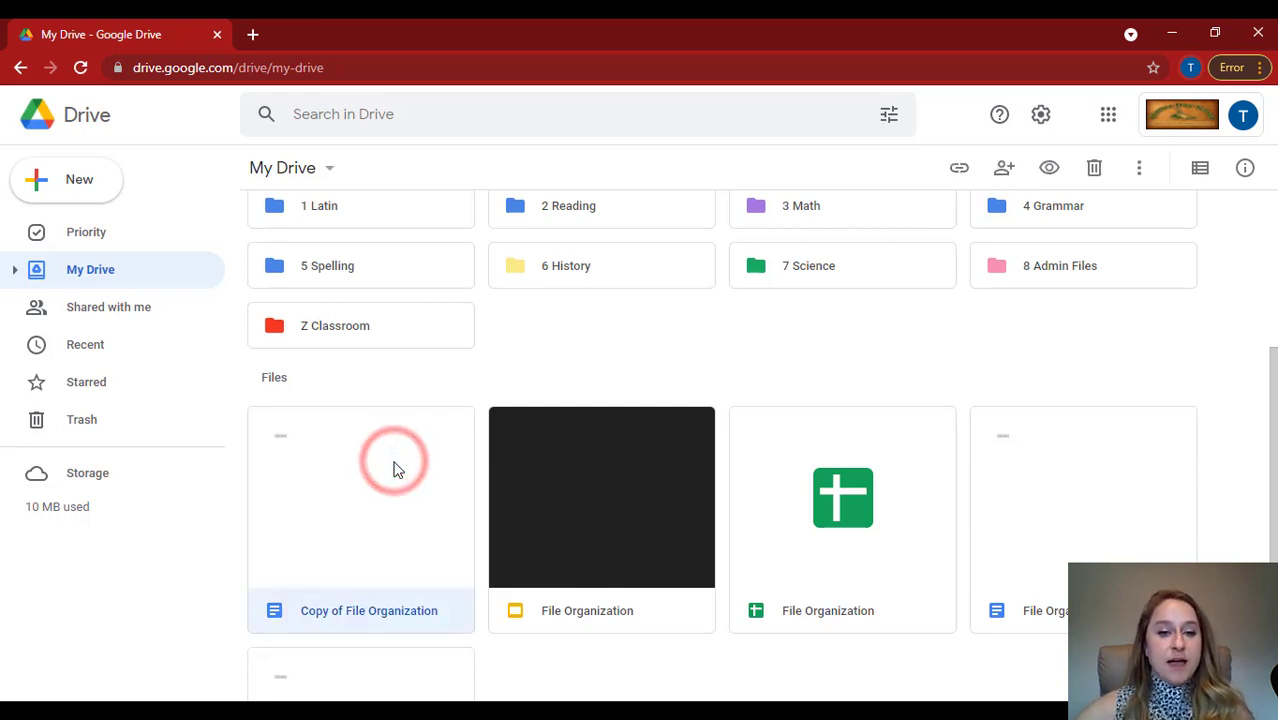
{"action": "key", "text": "ctrl"}
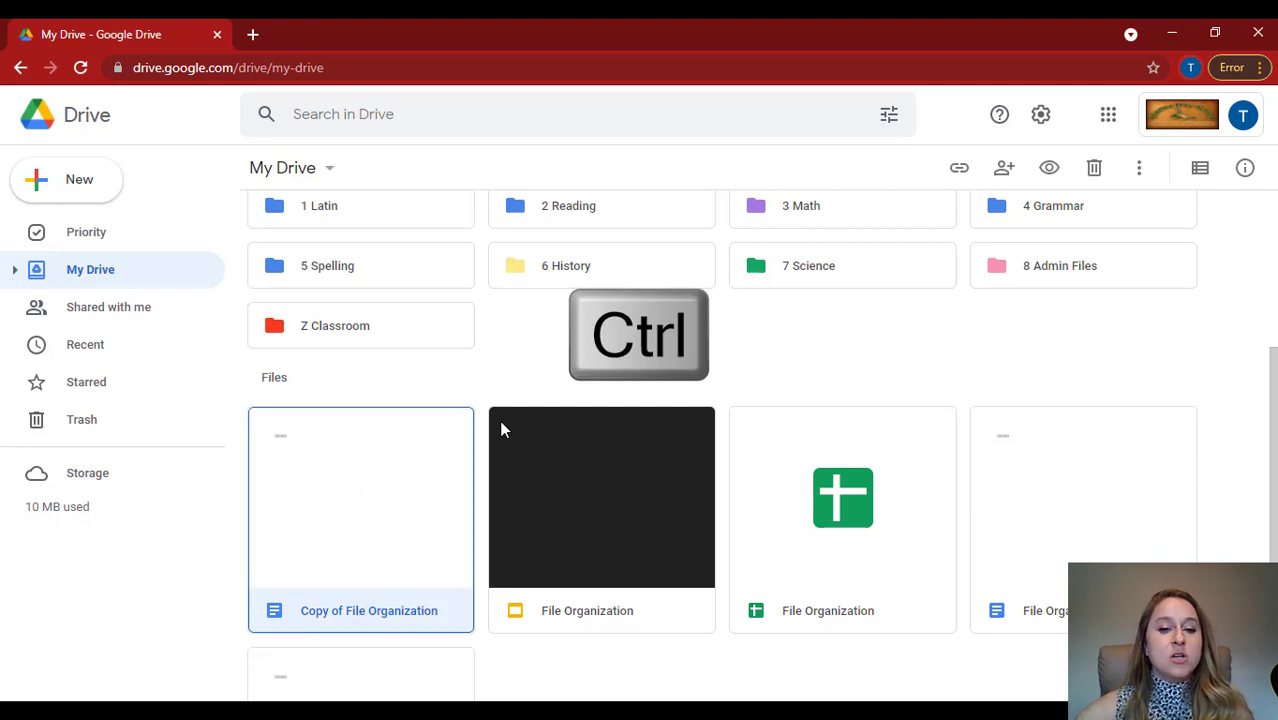
{"action": "left_click", "coordinate": [590, 443], "text": "ctrl"}
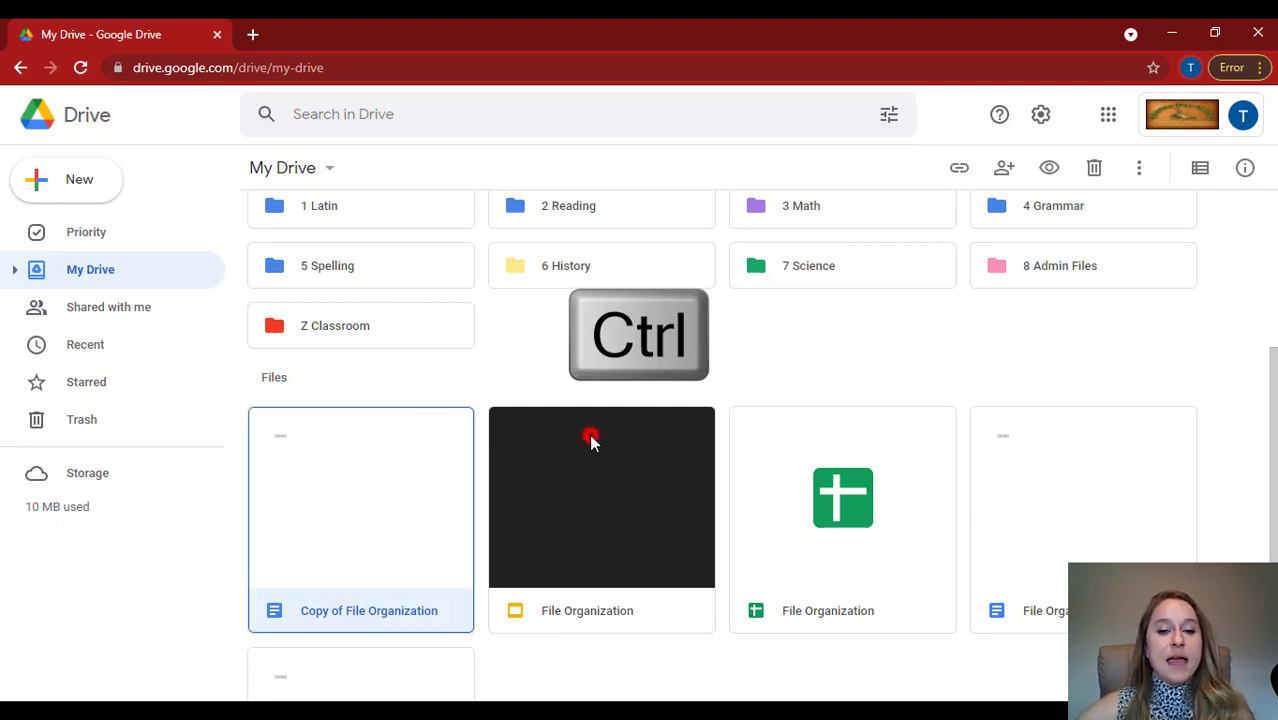
{"action": "left_click", "coordinate": [807, 470], "text": "ctrl"}
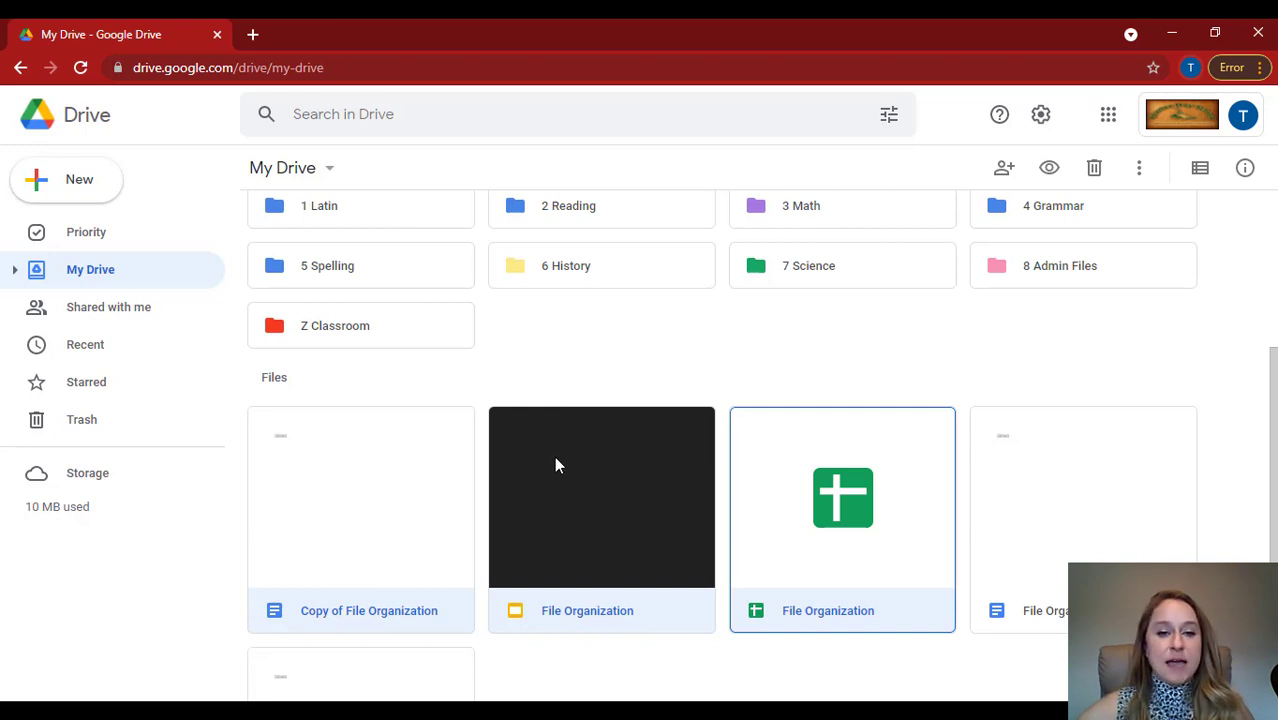
{"action": "left_click_drag", "start_coordinate": [556, 455], "coordinate": [668, 344]}
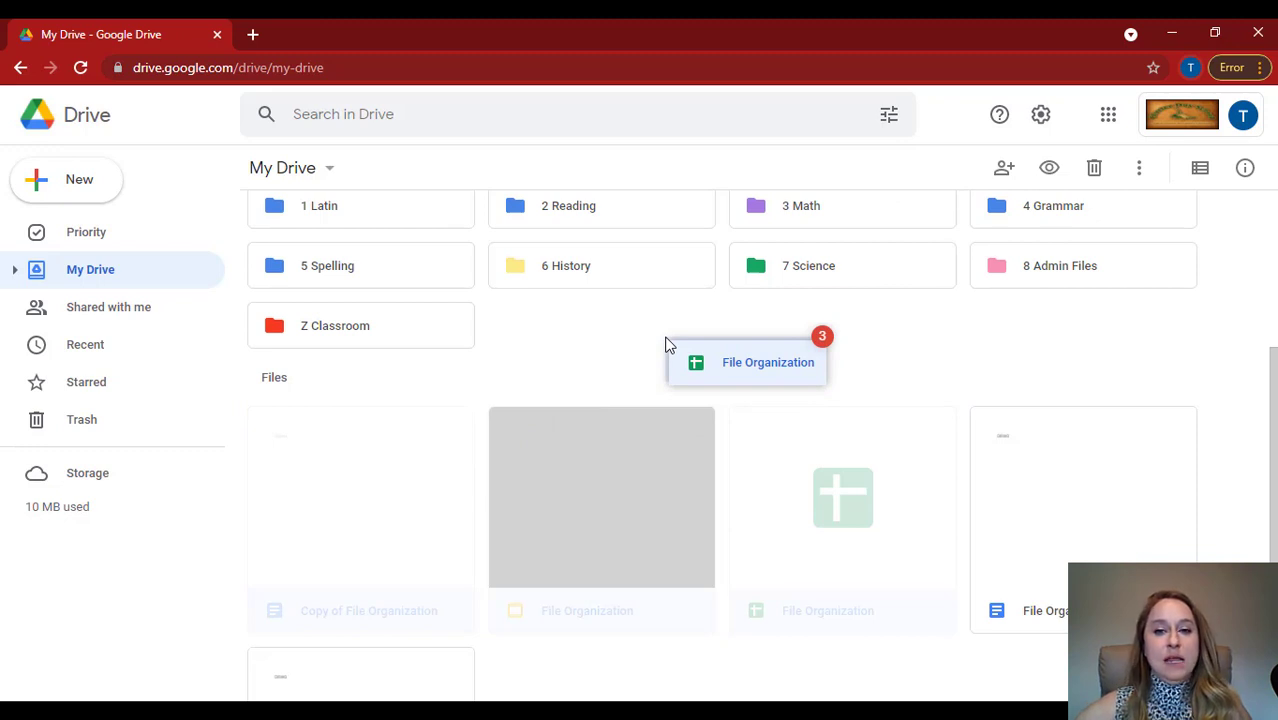
{"action": "left_click_drag", "start_coordinate": [668, 344], "coordinate": [763, 305]}
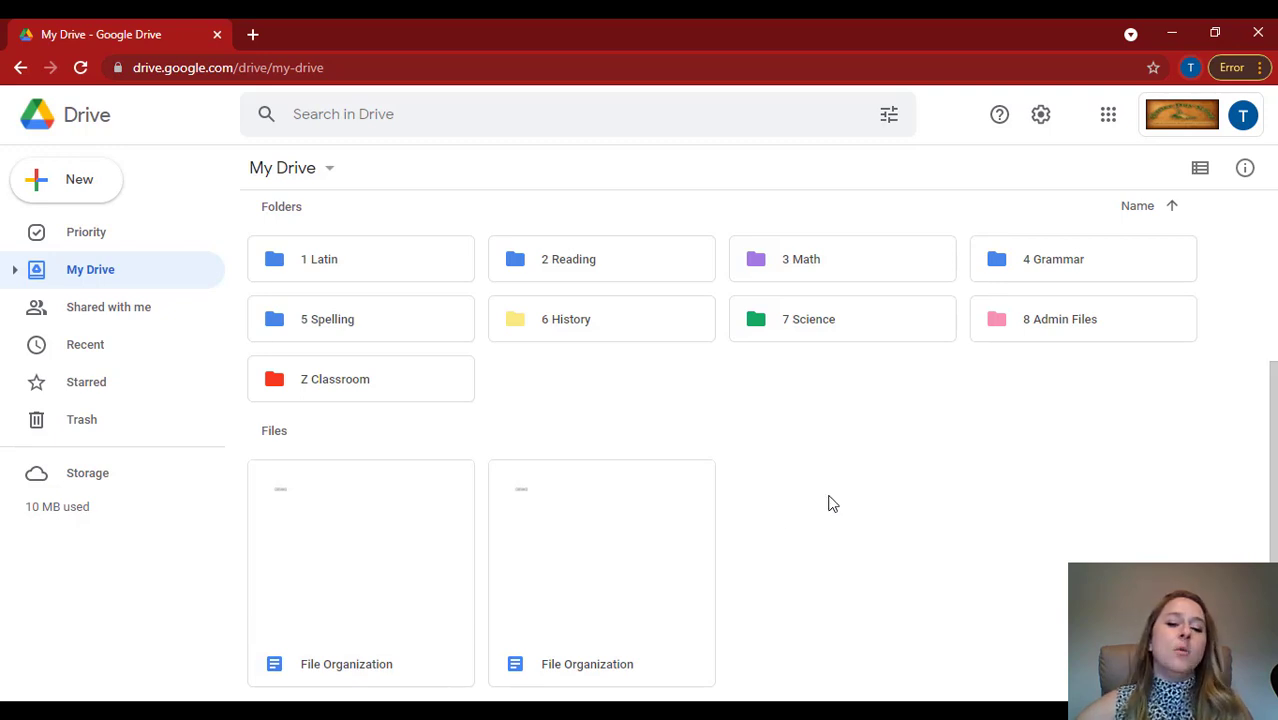
Move a File Organization document into the Z Classroom folder and undo that move.
{"action": "left_click_drag", "start_coordinate": [416, 561], "coordinate": [397, 445]}
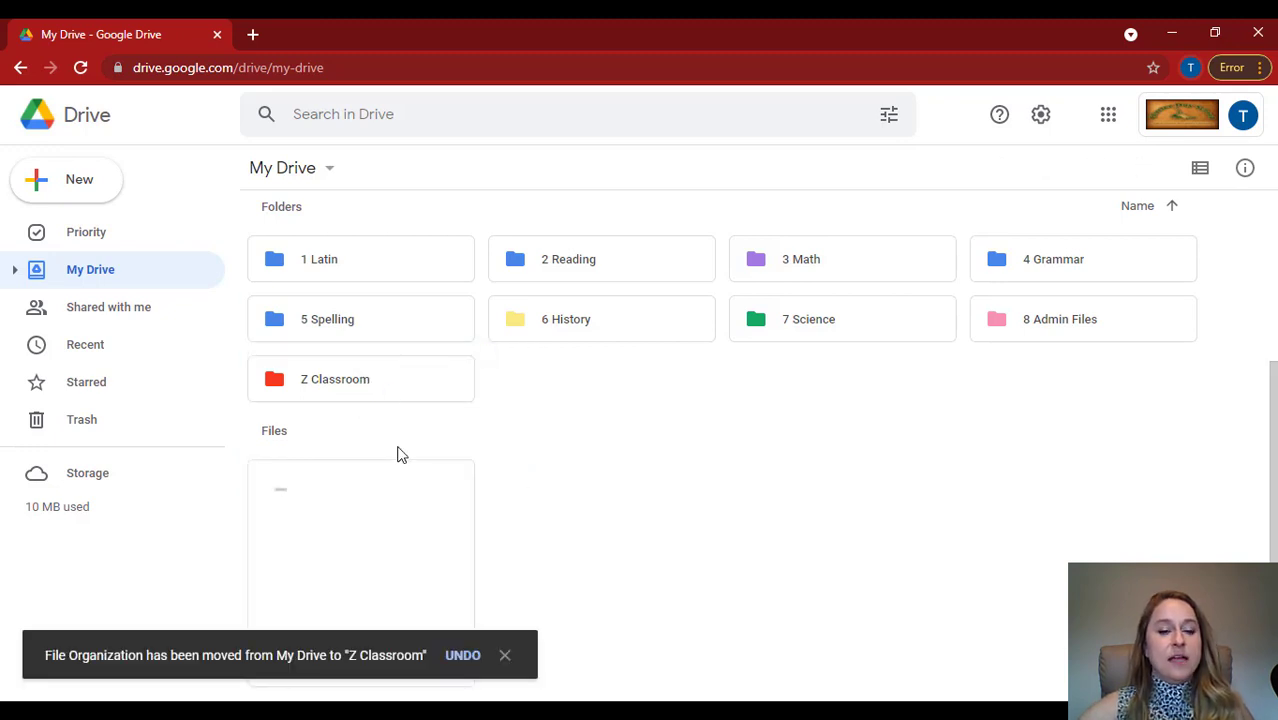
{"action": "left_click", "coordinate": [458, 658]}
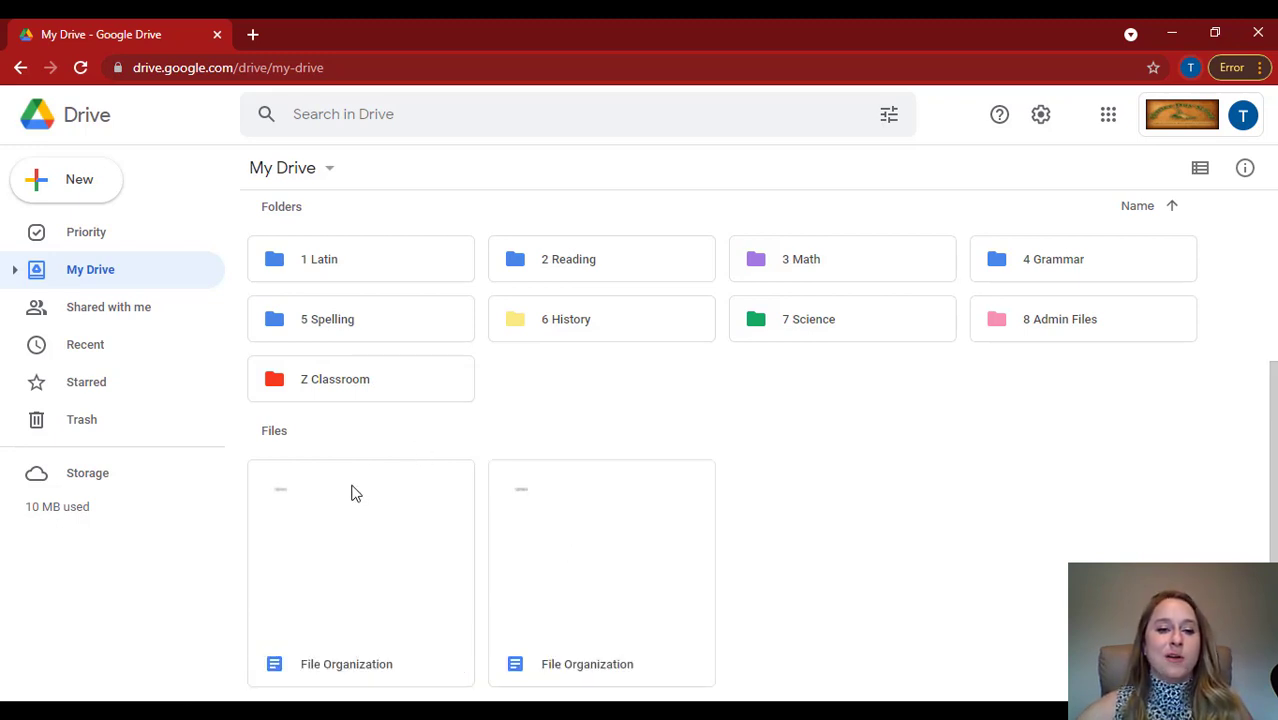
Move the first File Organization document into the 5 Spelling folder.
{"action": "left_click_drag", "start_coordinate": [351, 491], "coordinate": [436, 414]}
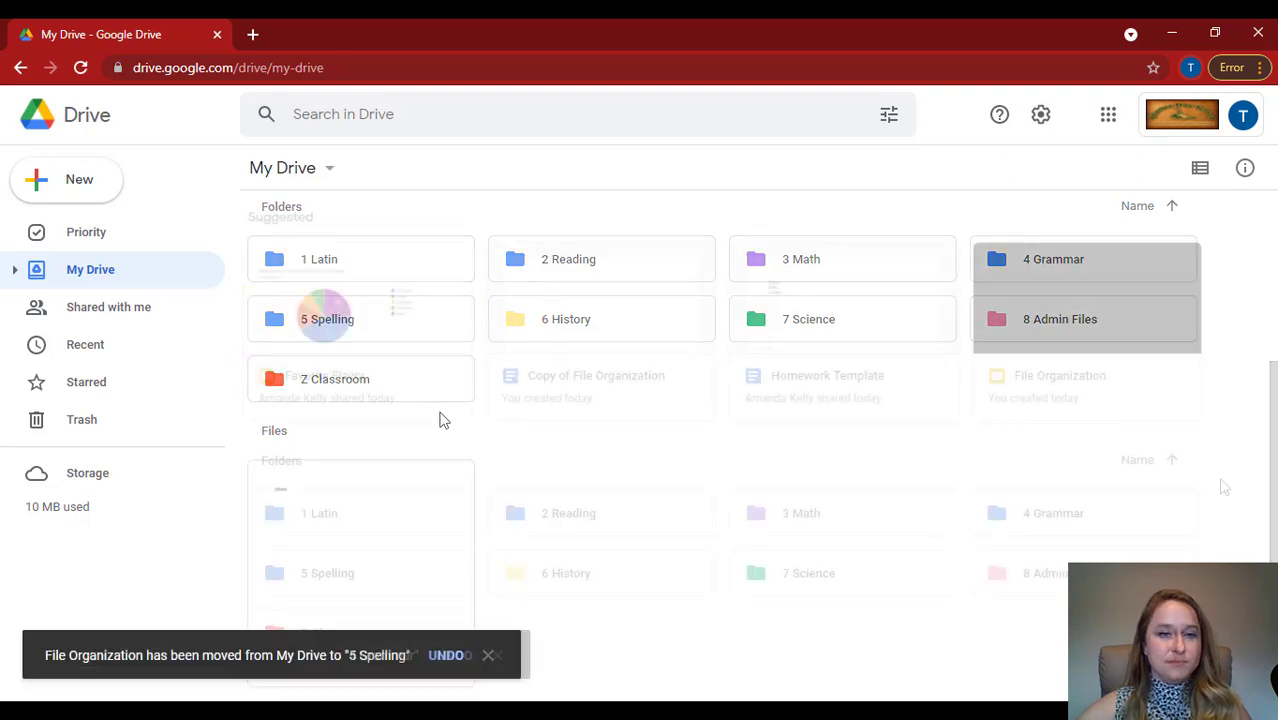
{"action": "left_click", "coordinate": [497, 656]}
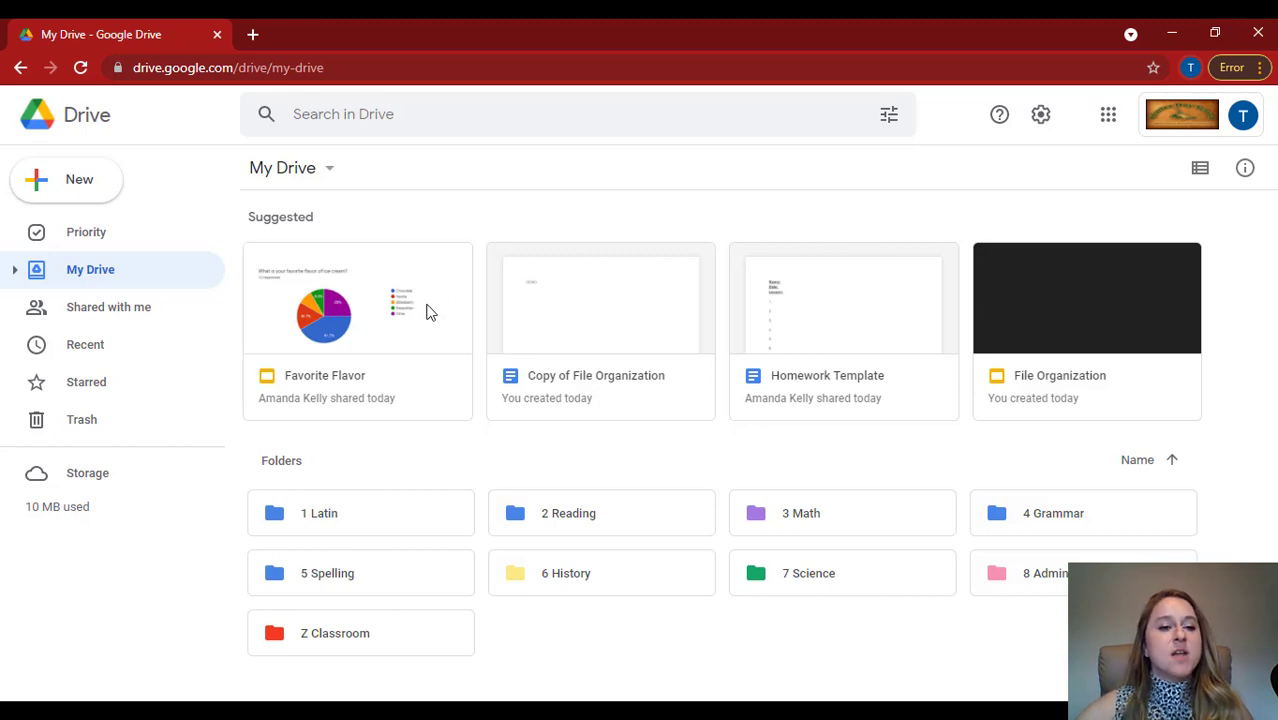
Add a shortcut to the shared Favorite Flavor presentation in the 1 Latin folder and open that folder.
{"action": "left_click", "coordinate": [112, 315]}
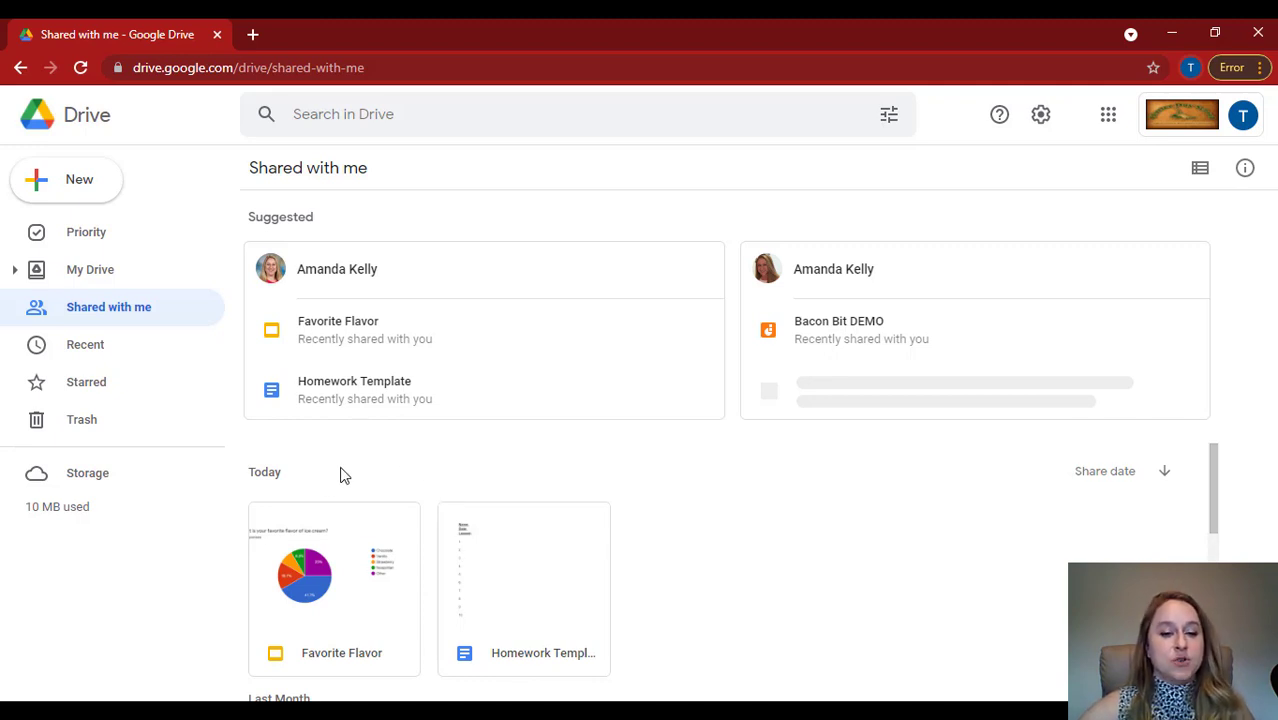
{"action": "right_click", "coordinate": [336, 538]}
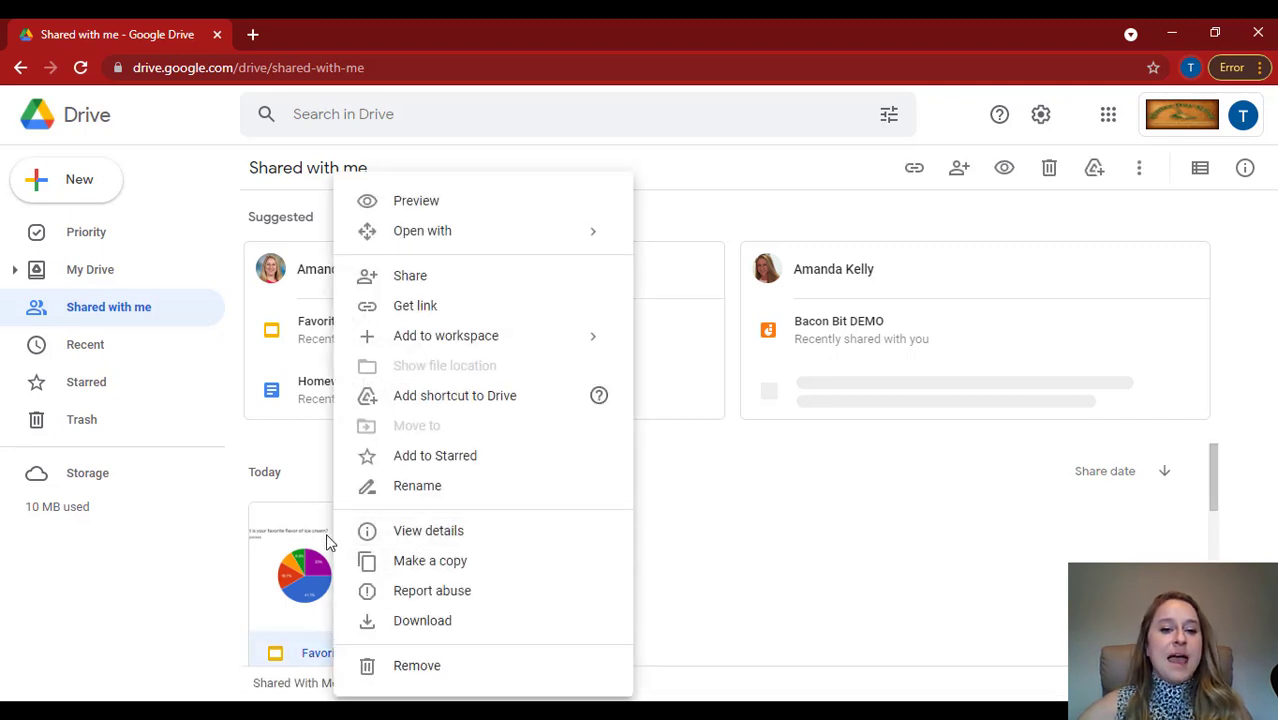
{"action": "left_click", "coordinate": [470, 397]}
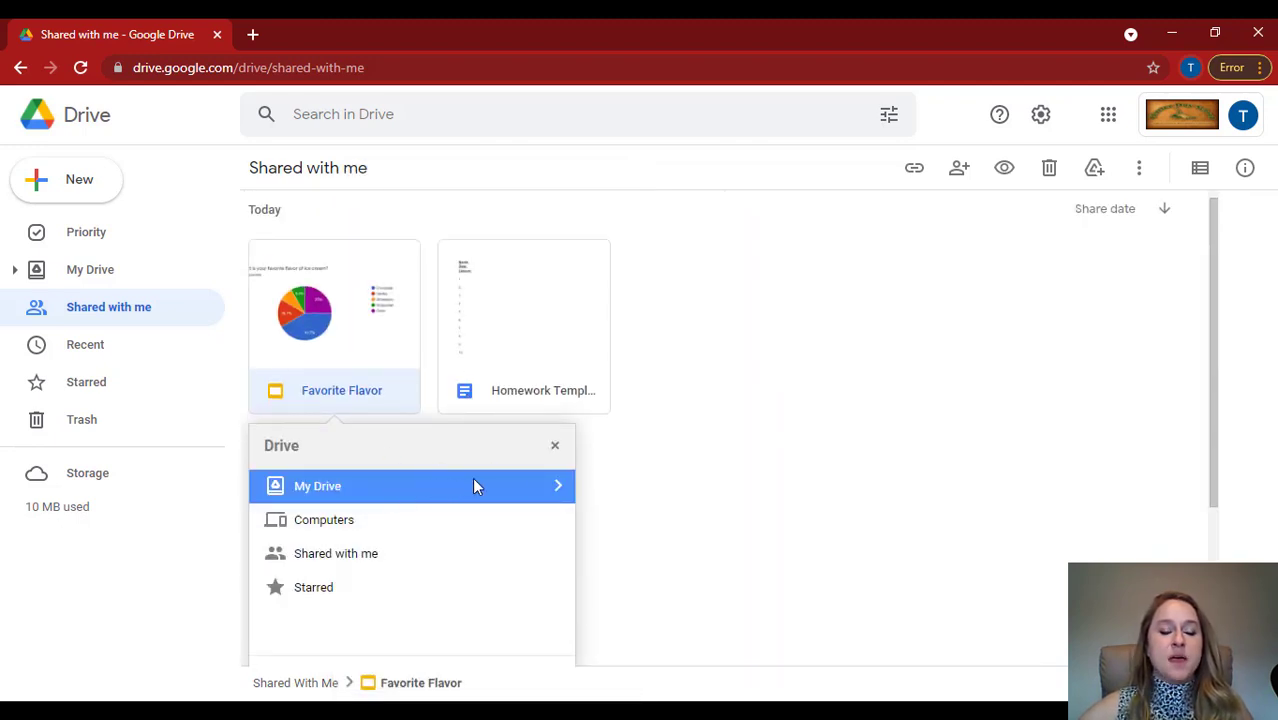
{"action": "left_click", "coordinate": [558, 490]}
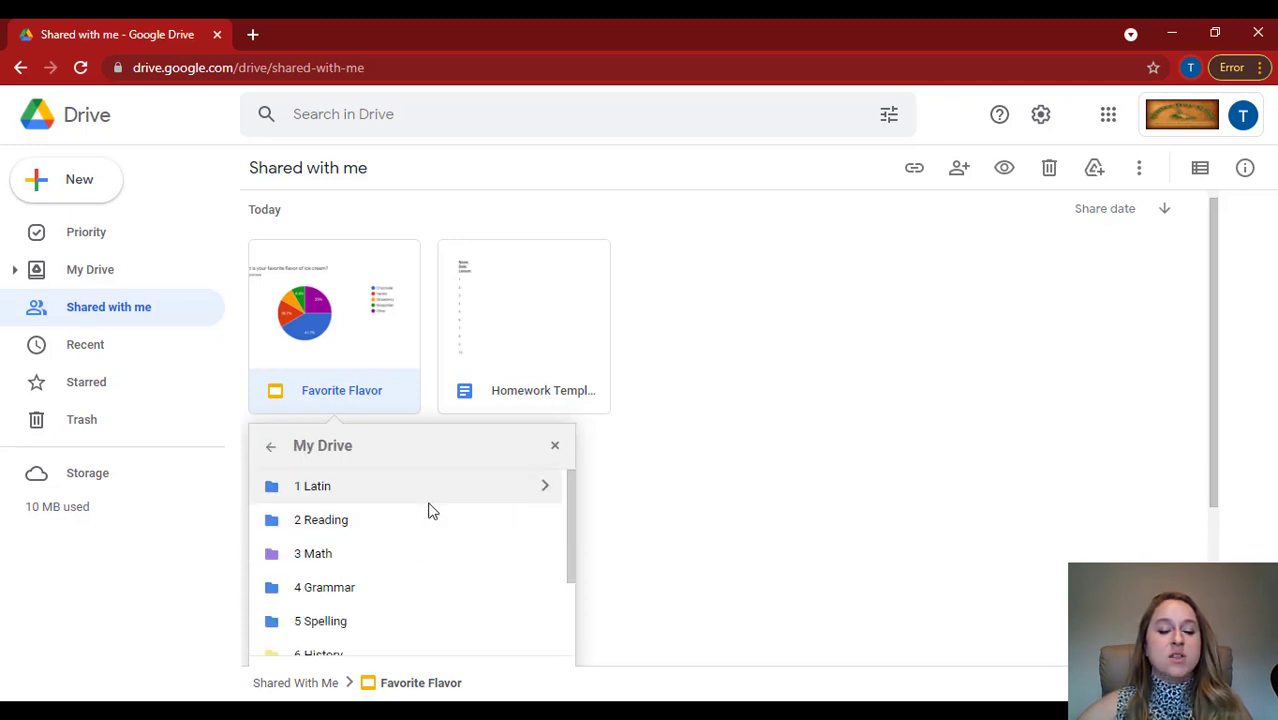
{"action": "left_click", "coordinate": [545, 487]}
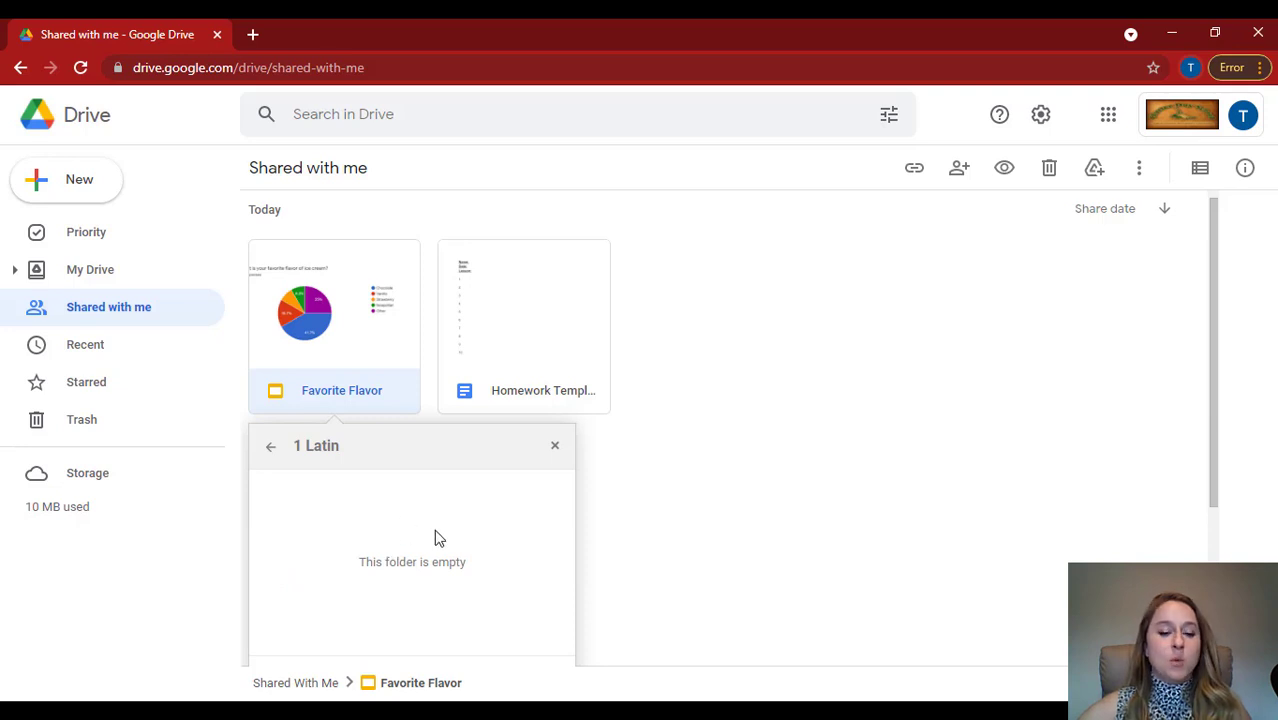
{"action": "scroll", "coordinate": [434, 529], "scroll_direction": "down", "scroll_amount": 2}
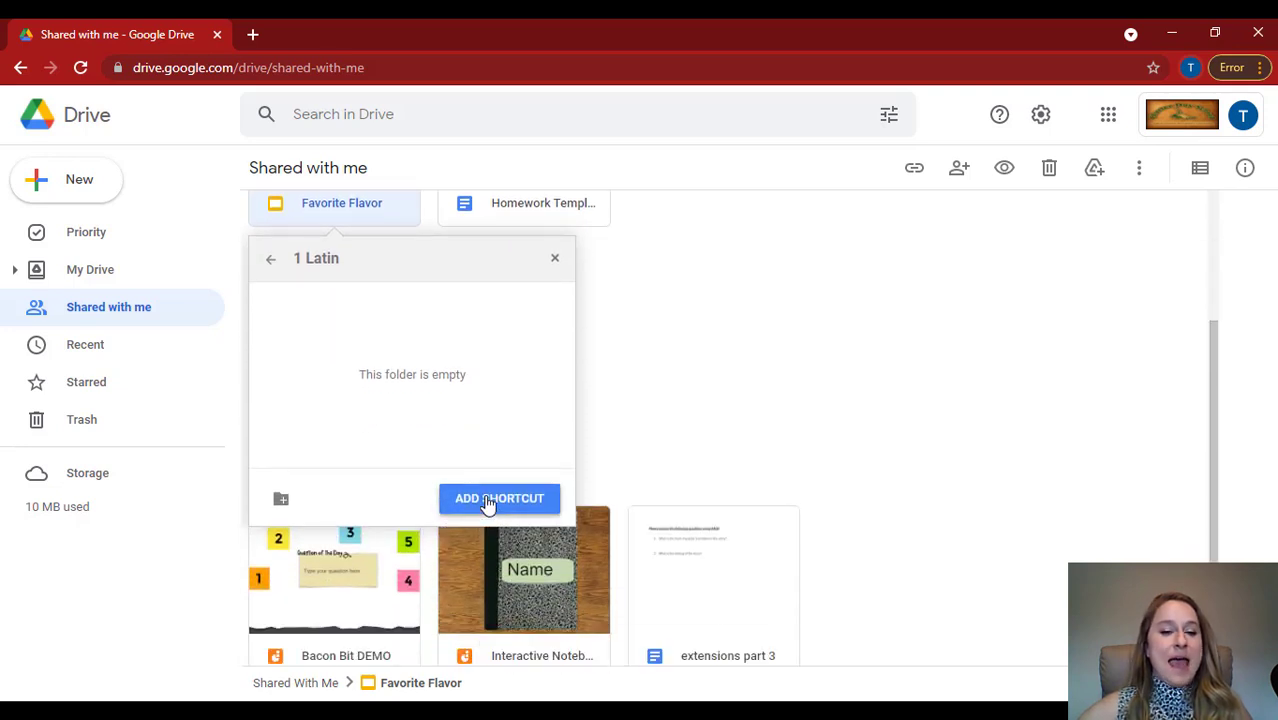
{"action": "left_click", "coordinate": [490, 500]}
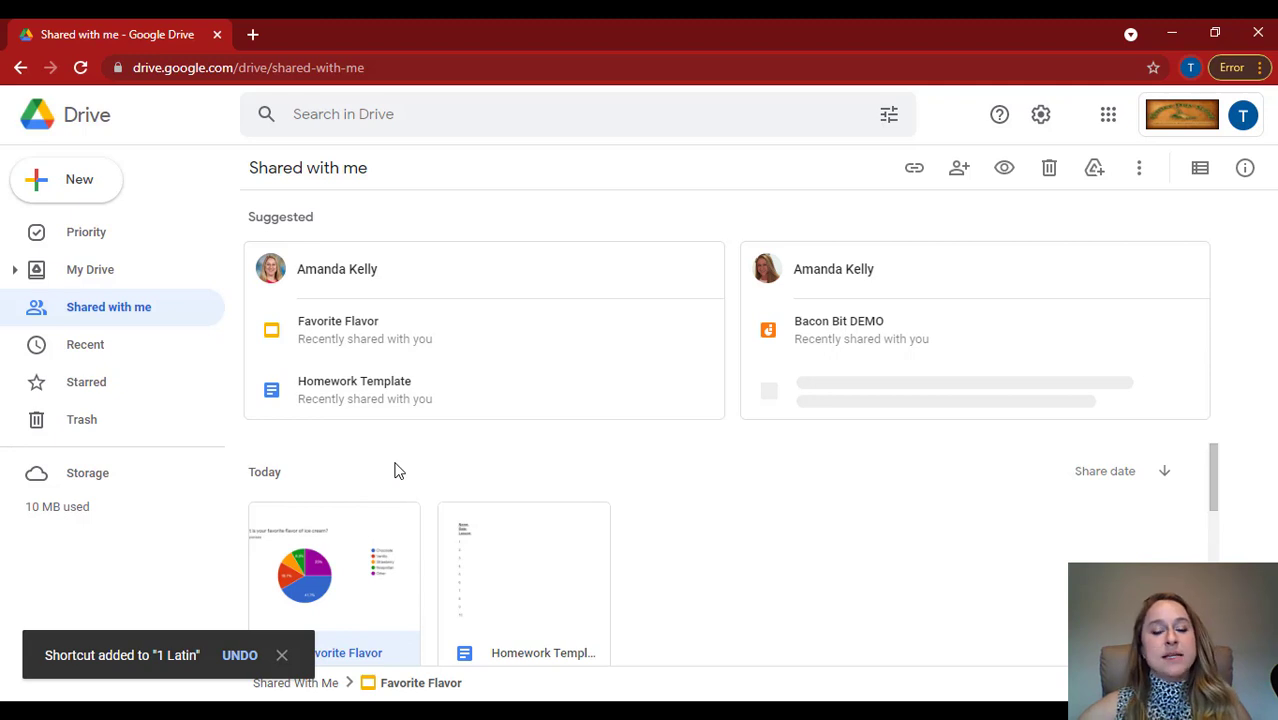
{"action": "left_click", "coordinate": [98, 281]}
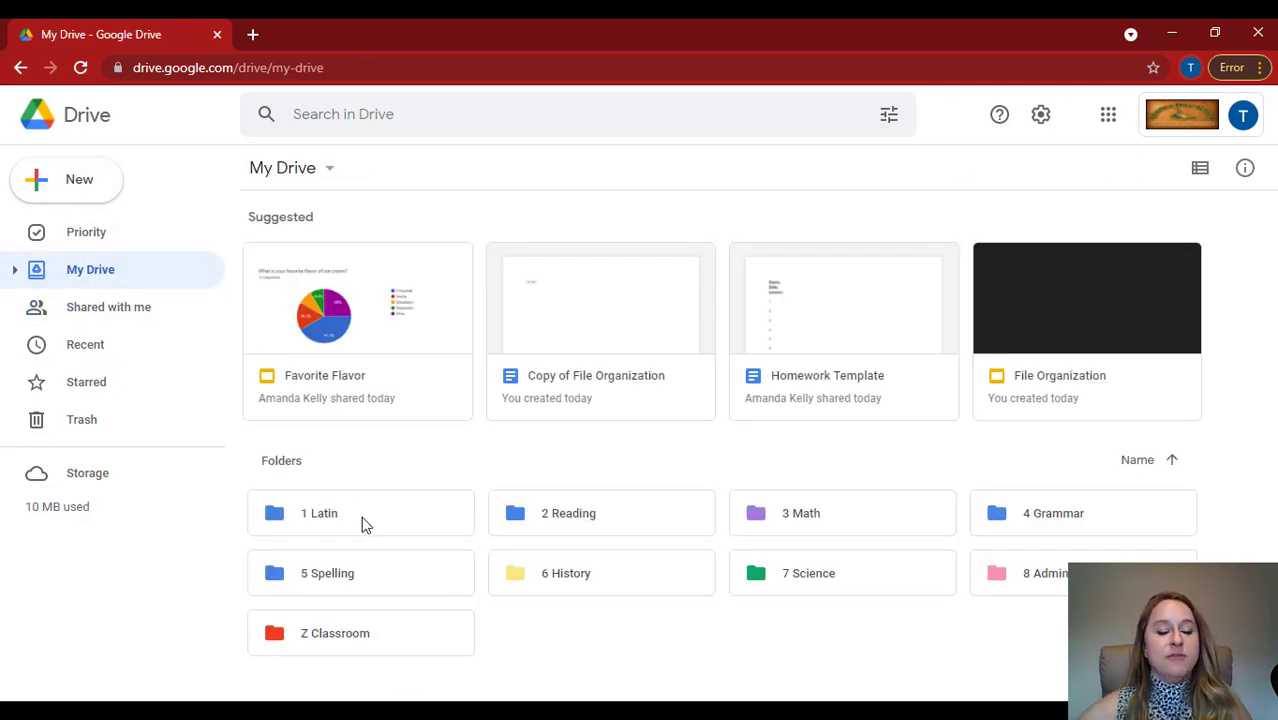
{"action": "double_click", "coordinate": [361, 517]}
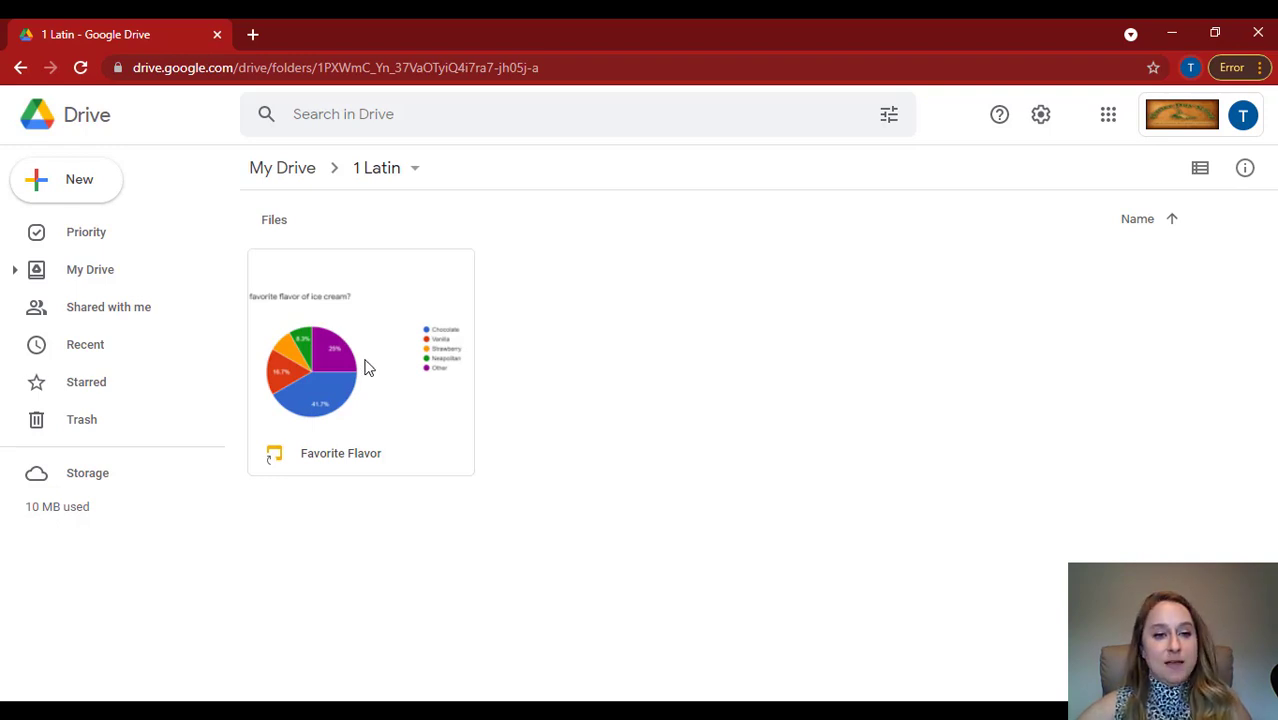
Star the Homework Template document among the shared files and open the list of starred items.
{"action": "left_click", "coordinate": [114, 310]}
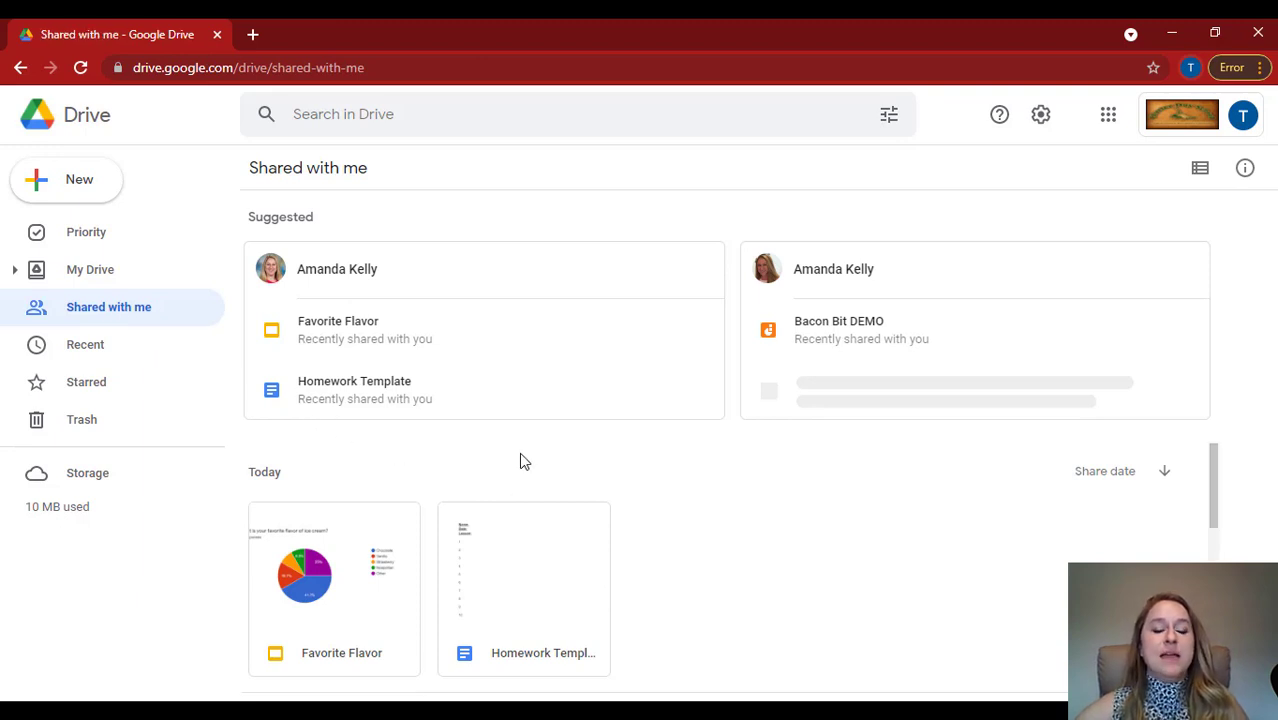
{"action": "scroll", "coordinate": [523, 451], "scroll_direction": "down", "scroll_amount": 3}
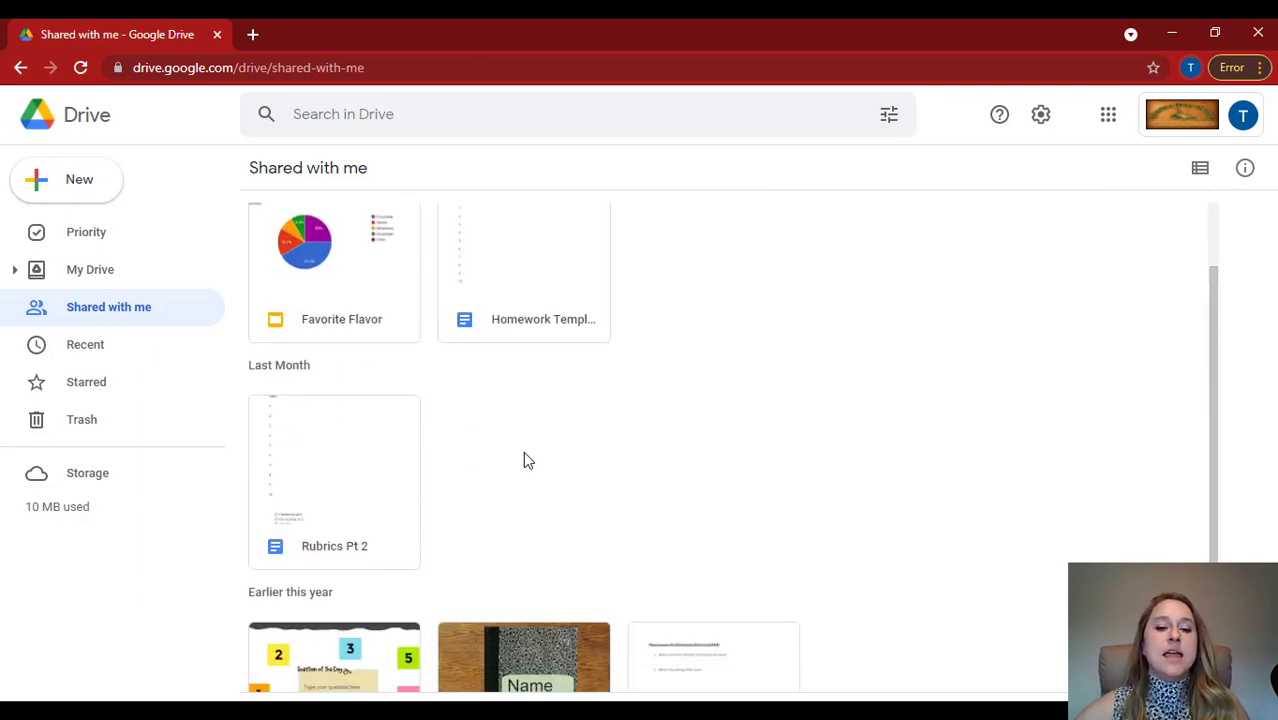
{"action": "scroll", "coordinate": [516, 374], "scroll_direction": "up", "scroll_amount": 3}
{"action": "scroll", "coordinate": [530, 450], "scroll_direction": "up", "scroll_amount": 1}
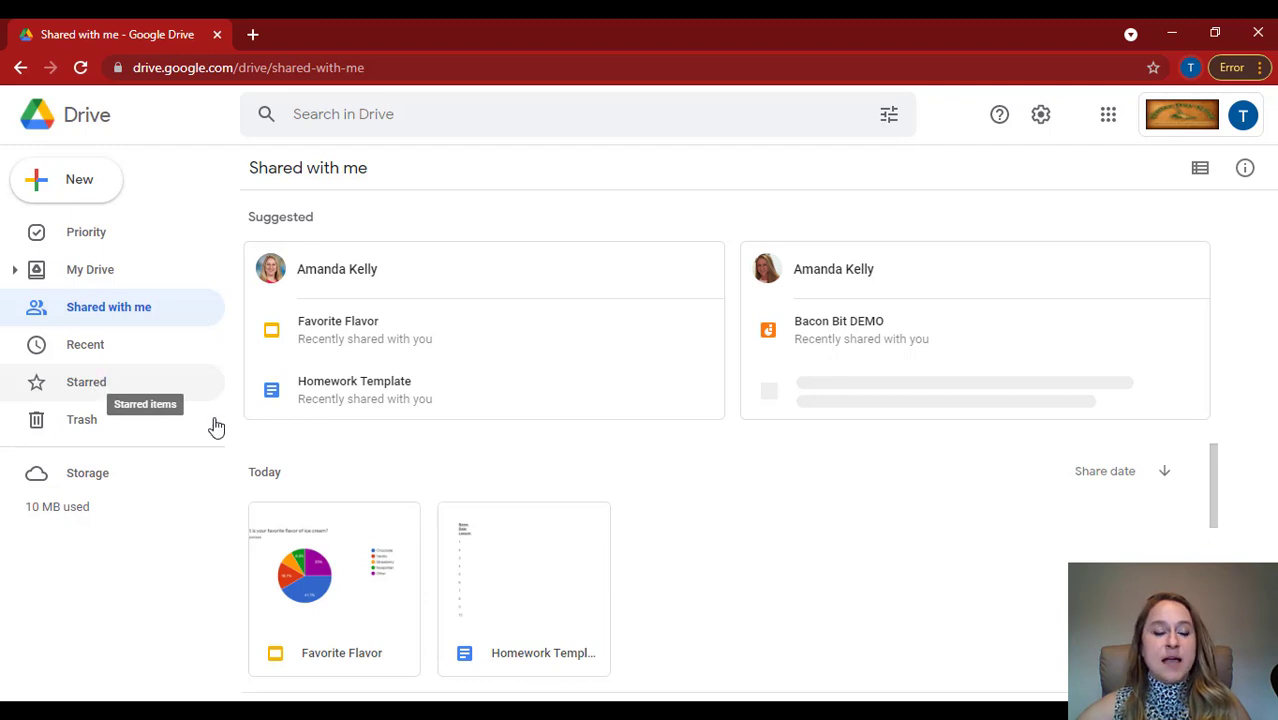
{"action": "right_click", "coordinate": [505, 548]}
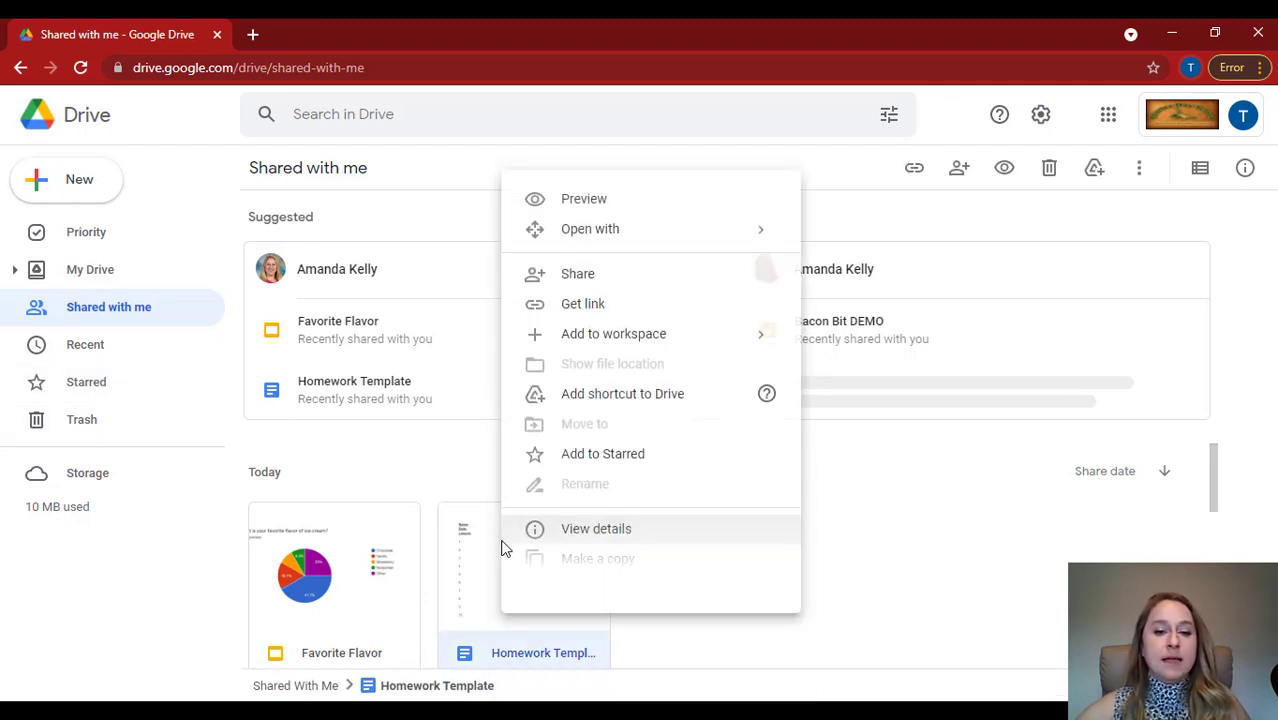
{"action": "left_click", "coordinate": [600, 462]}
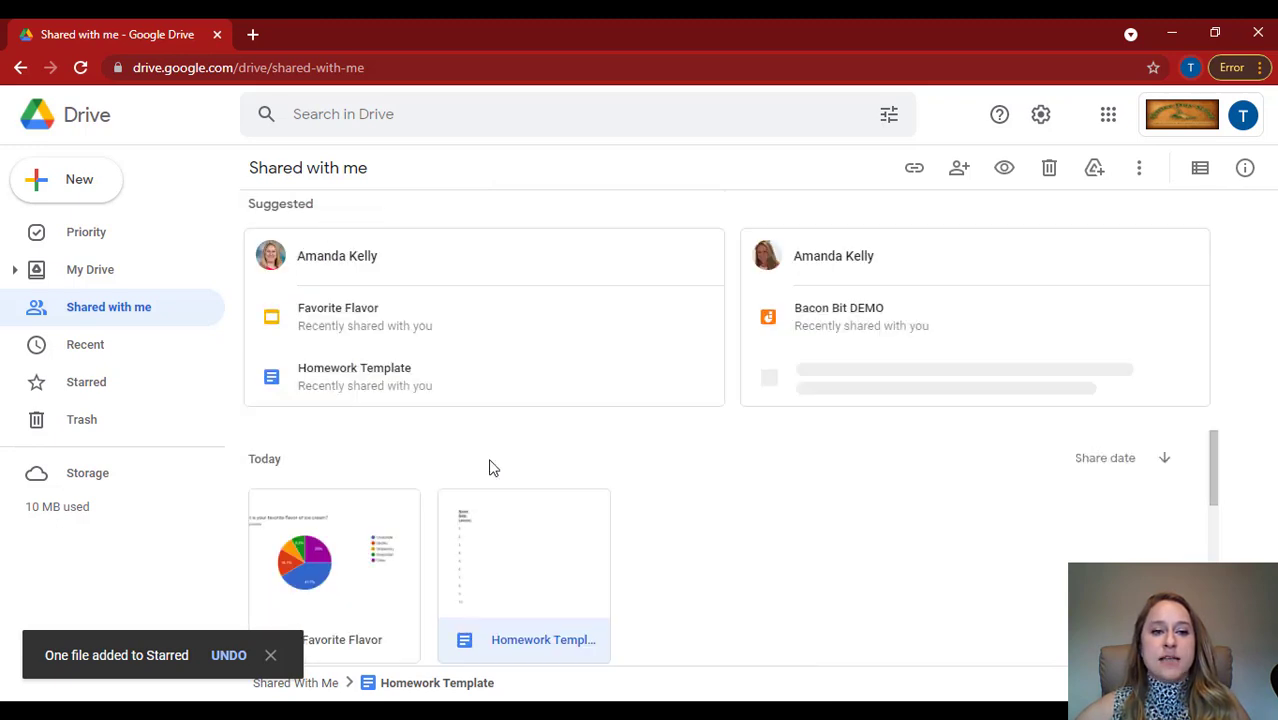
{"action": "left_click", "coordinate": [78, 387]}
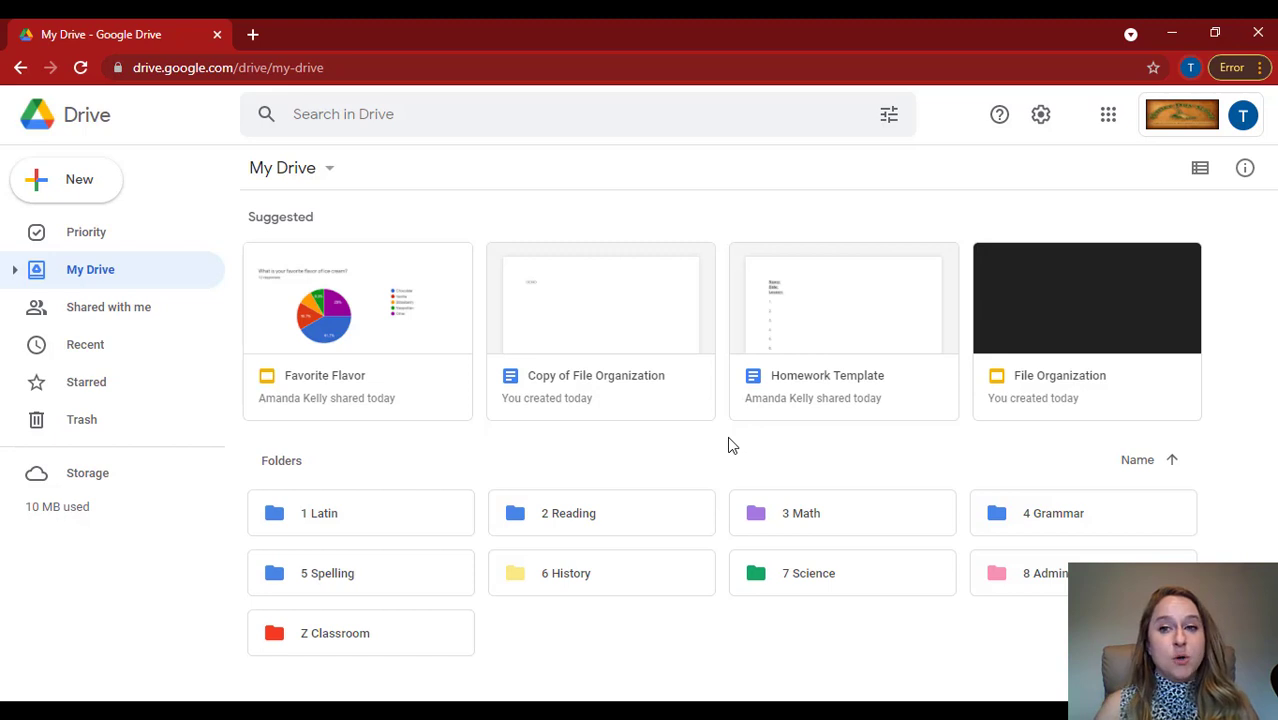
{"action": "left_click", "coordinate": [1110, 120]}
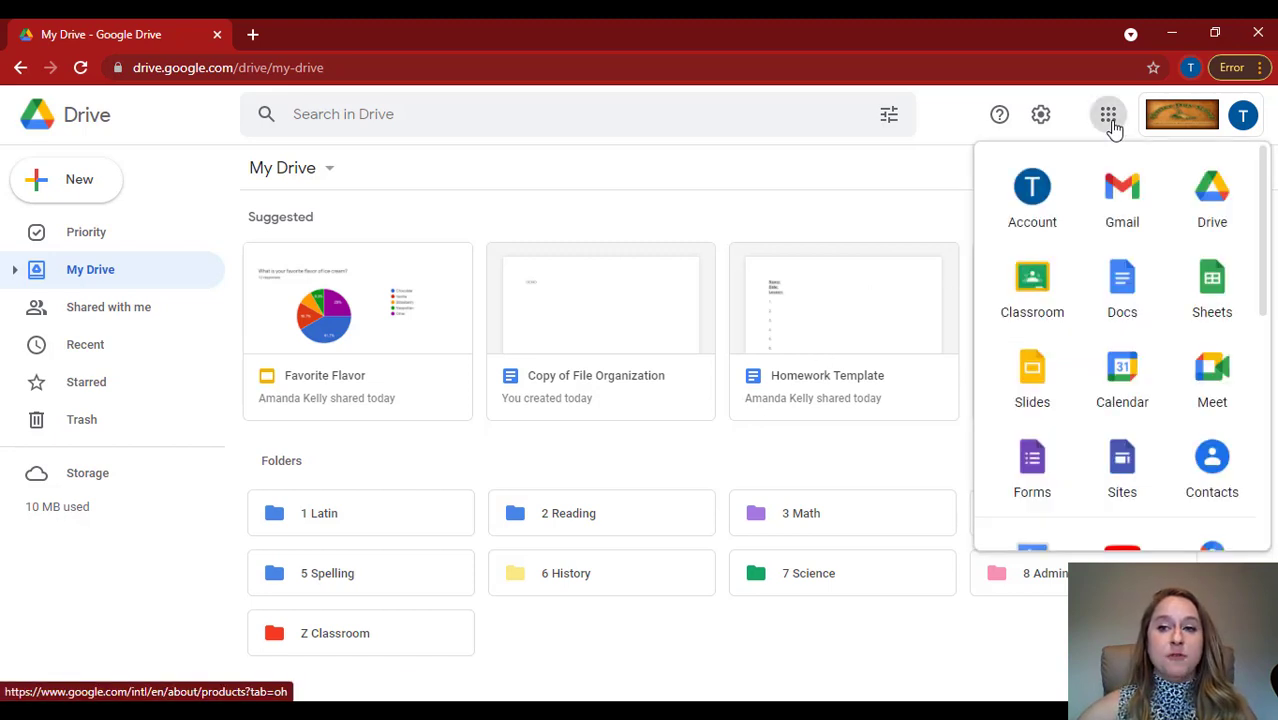
{"action": "left_click", "coordinate": [836, 173]}
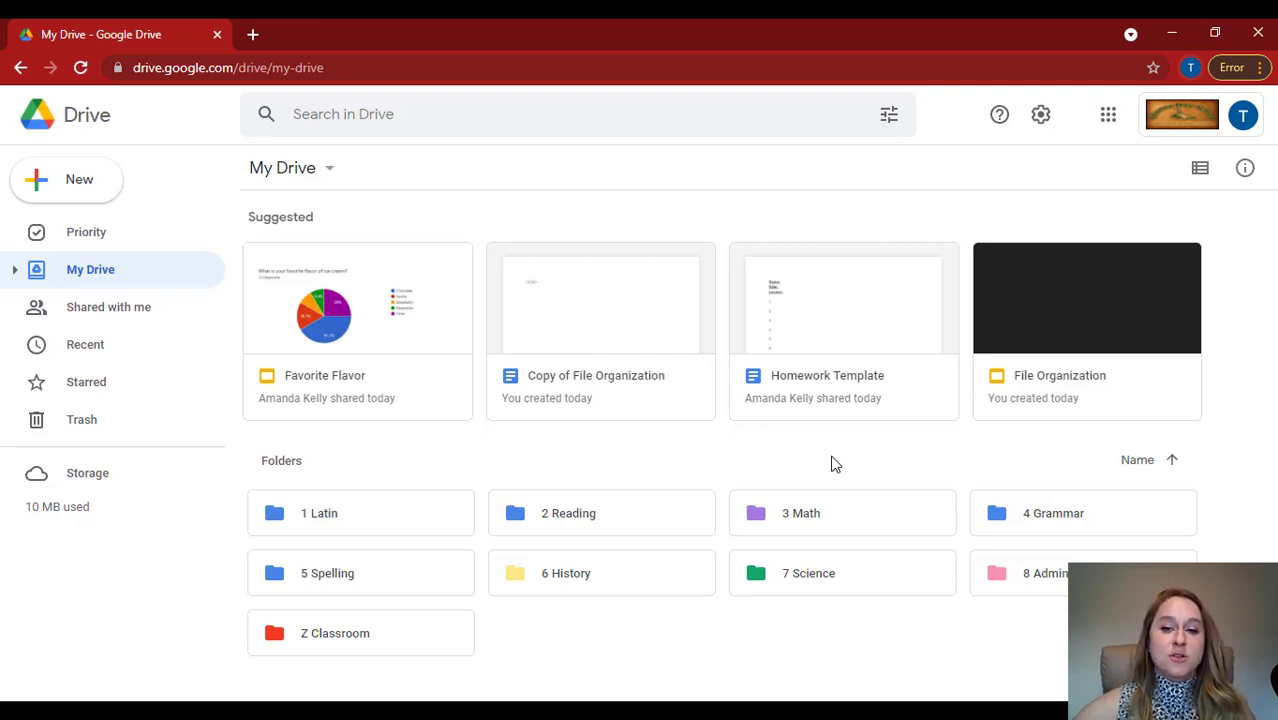
Create a new folder named TRY IT in My Drive.
{"action": "left_click", "coordinate": [60, 188]}
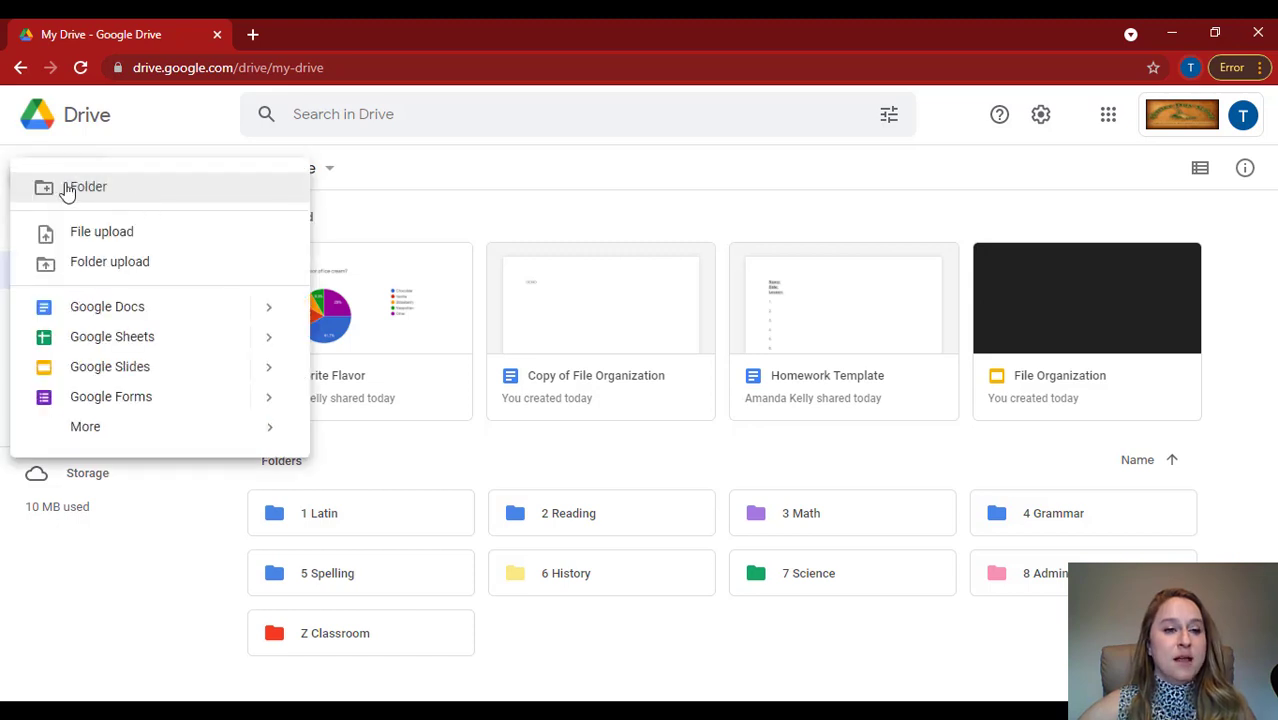
{"action": "left_click", "coordinate": [90, 190]}
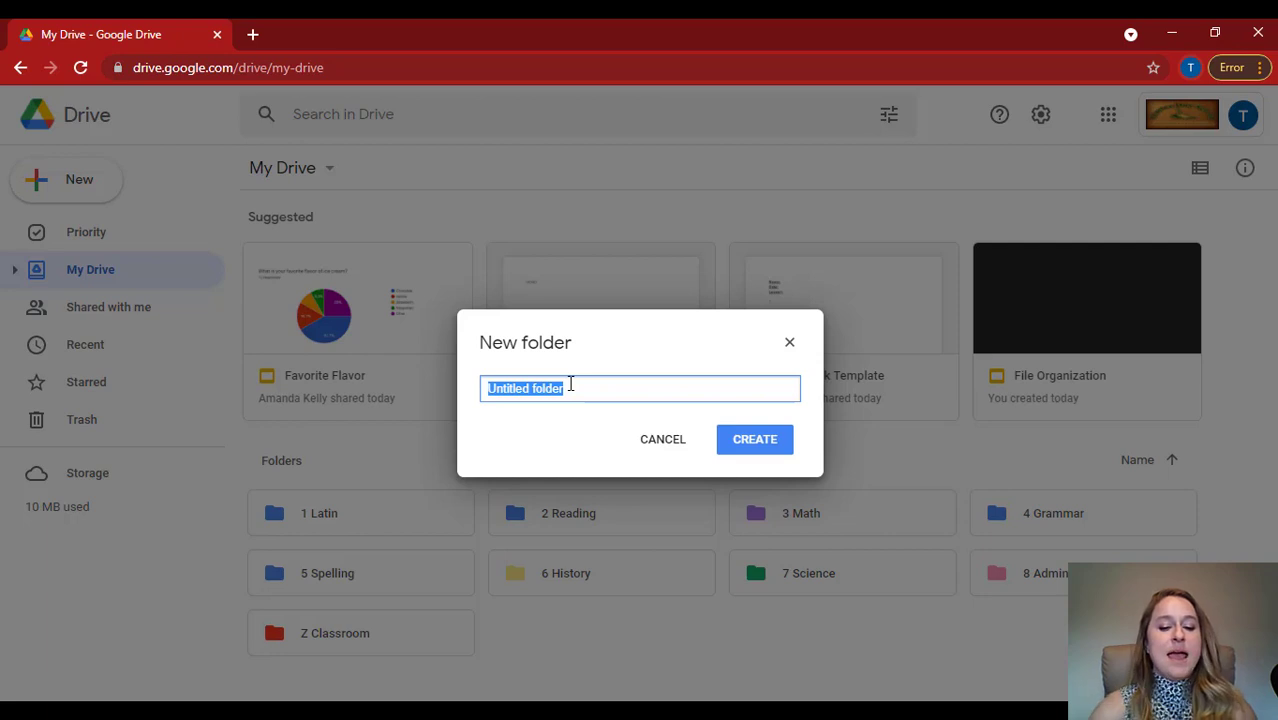
{"action": "type", "text": "DE"}
{"action": "key", "text": "BackSpace"}
{"action": "key", "text": "BackSpace"}
{"action": "type", "text": "B"}
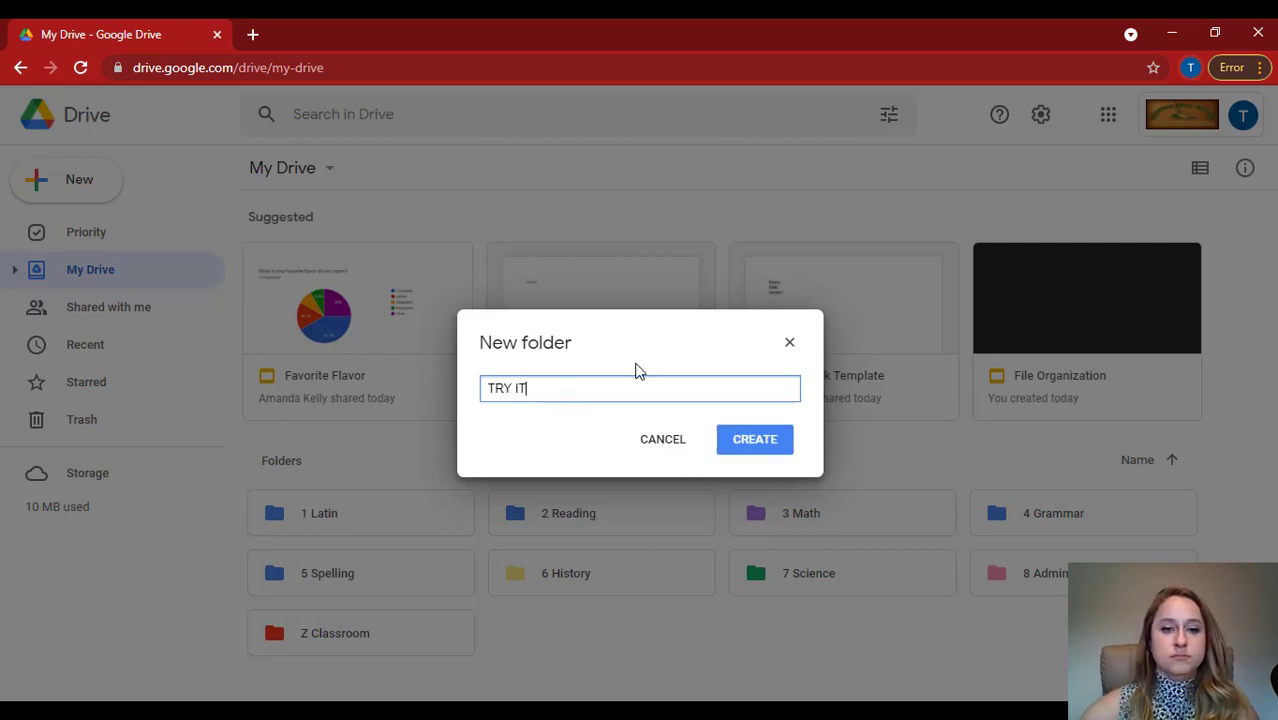
{"action": "left_click", "coordinate": [736, 443]}
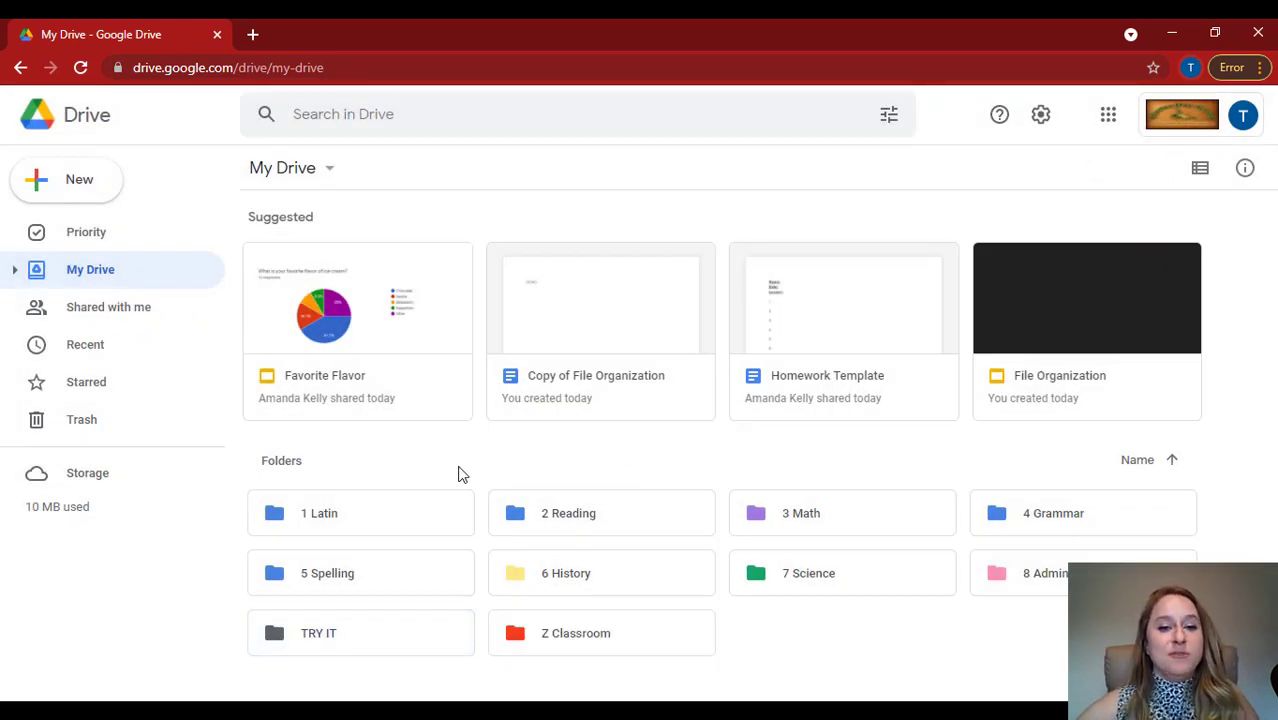
Change the color of the TRY IT folder to the same green as the 7 Science folder.
{"action": "right_click", "coordinate": [312, 630]}
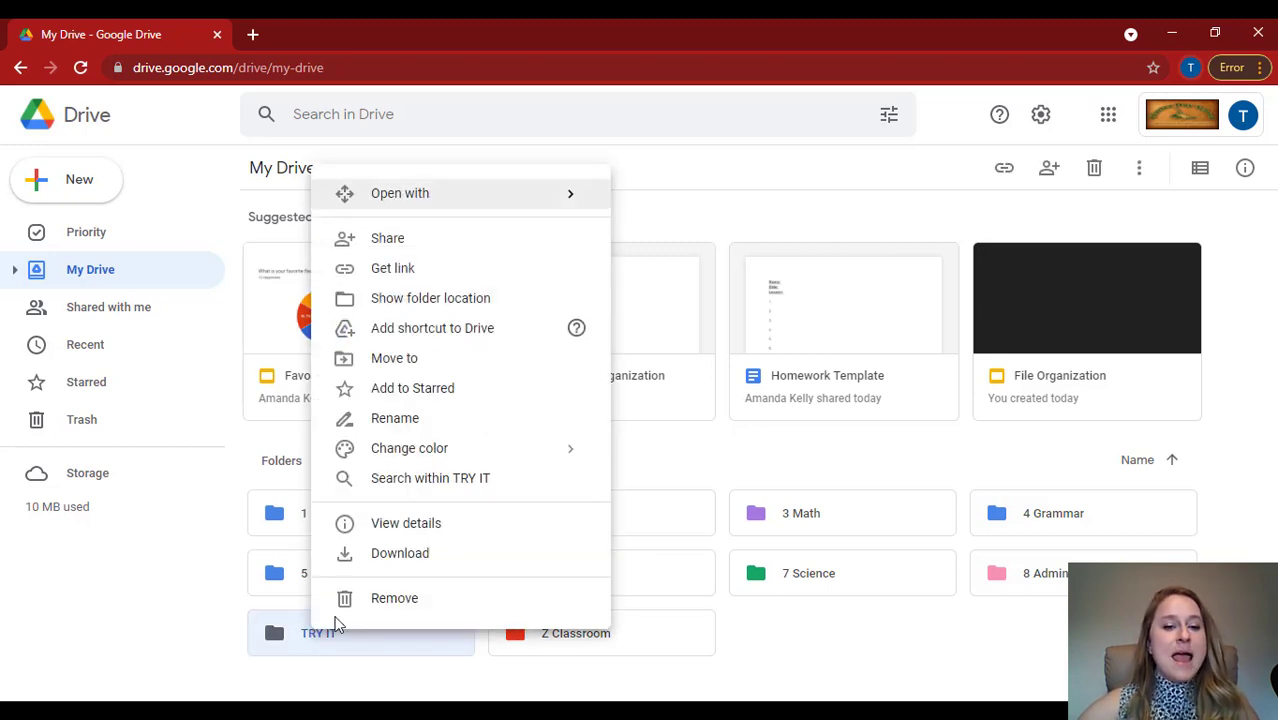
{"action": "mouse_move", "coordinate": [412, 452]}
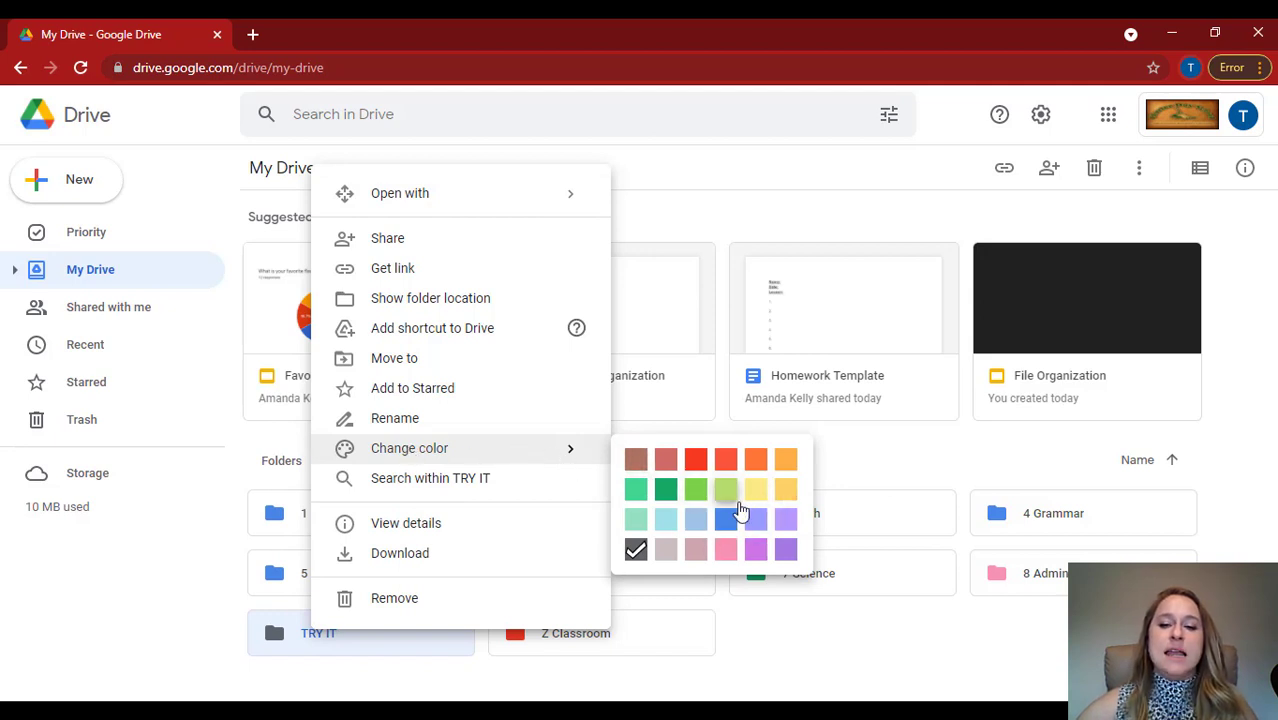
{"action": "left_click", "coordinate": [666, 492]}
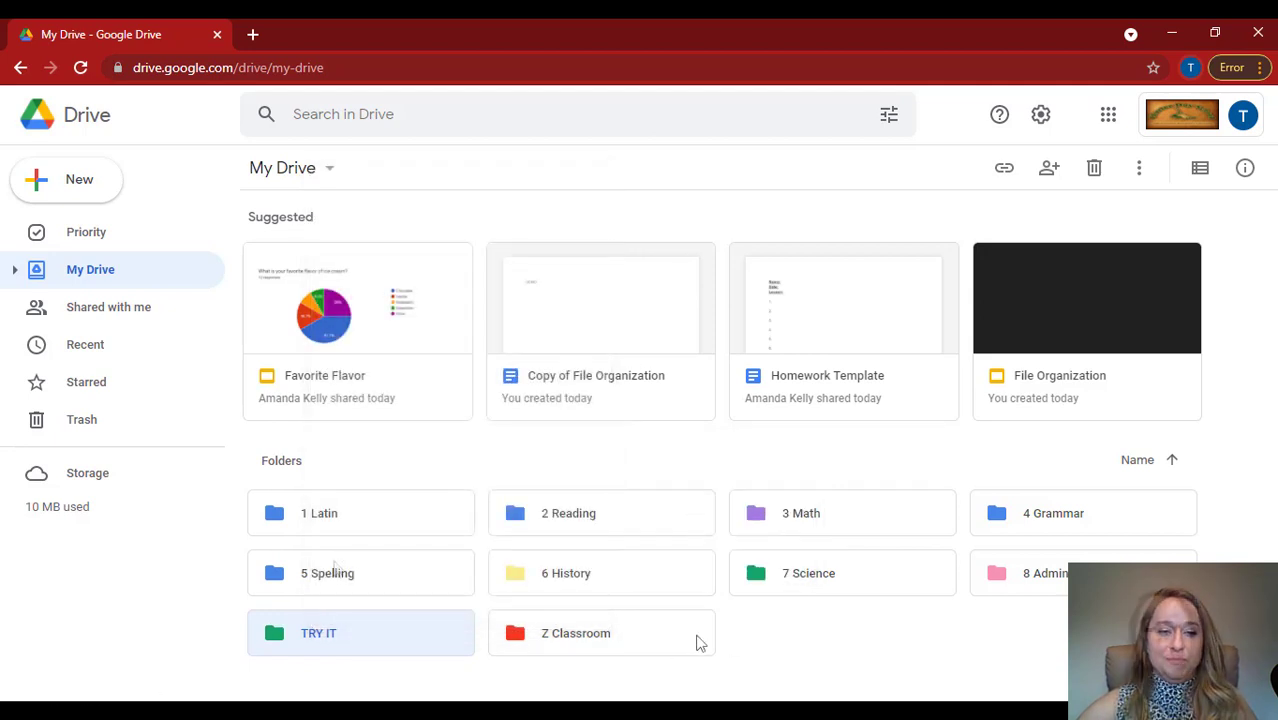